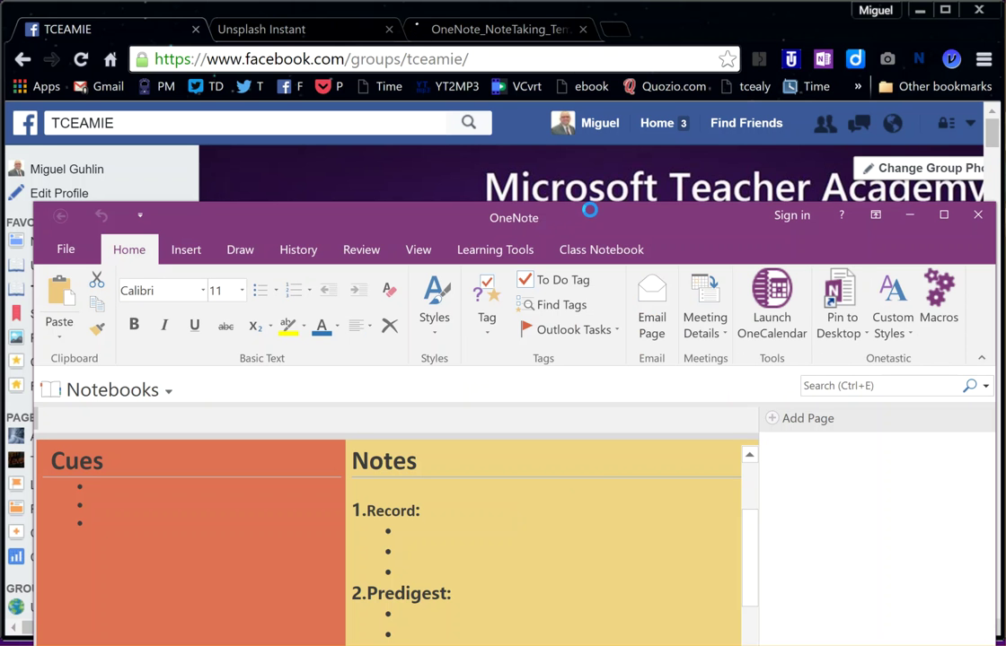
- Bring the OneNote window with the Cornell Notes (Version 1) template in front of the Facebook page
drag(589, 209, 558, 16)
- Enlarge the OneNote window and look over the Cornell Notes table, selecting the word Notes
drag(963, 570, 1002, 641)
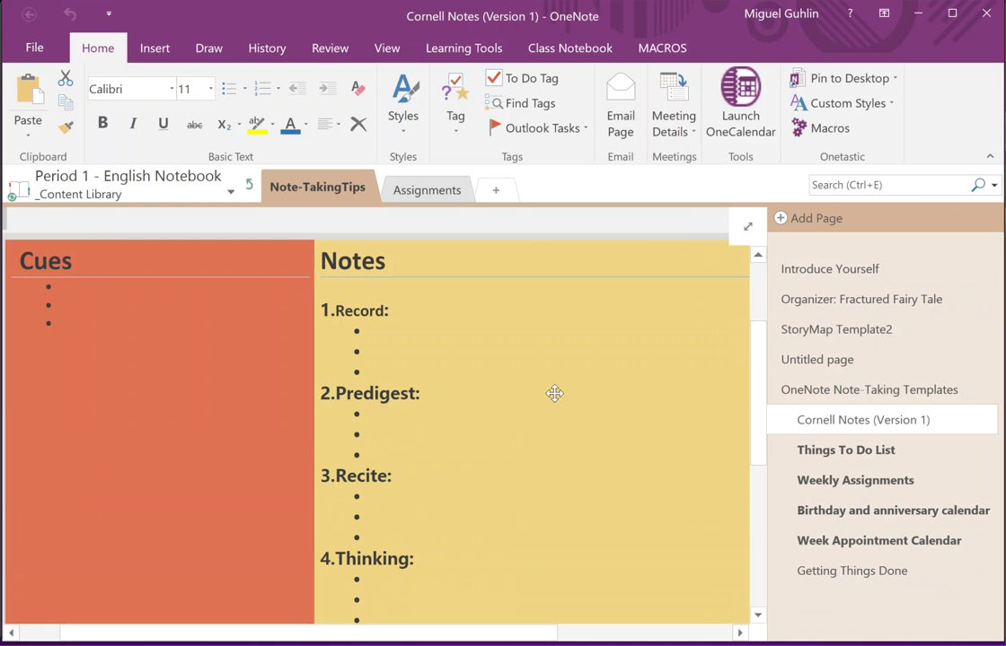
scroll(565, 388, up, 3)
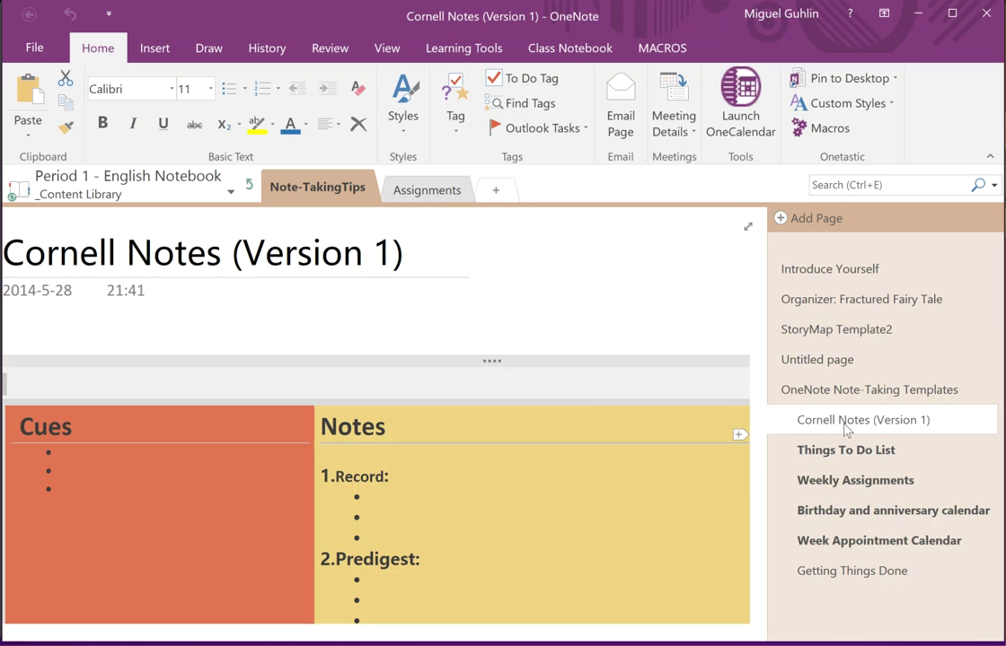
scroll(395, 460, down, 5)
scroll(394, 462, down, 1)
scroll(394, 463, up, 6)
click(348, 430)
drag(395, 427, 306, 432)
scroll(289, 441, down, 2)
scroll(281, 447, down, 4)
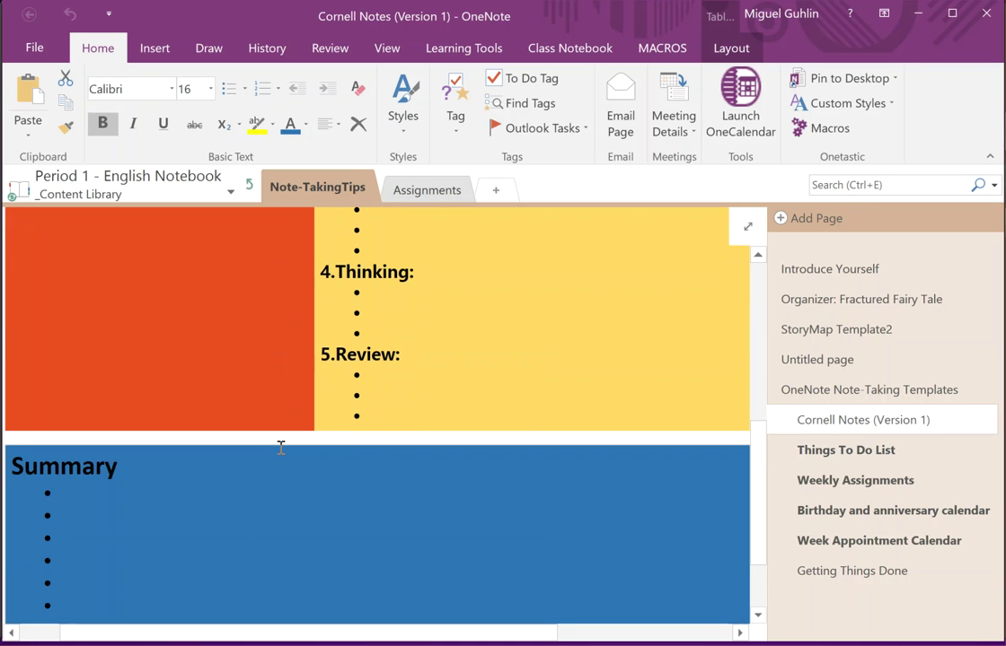
scroll(281, 447, up, 6)
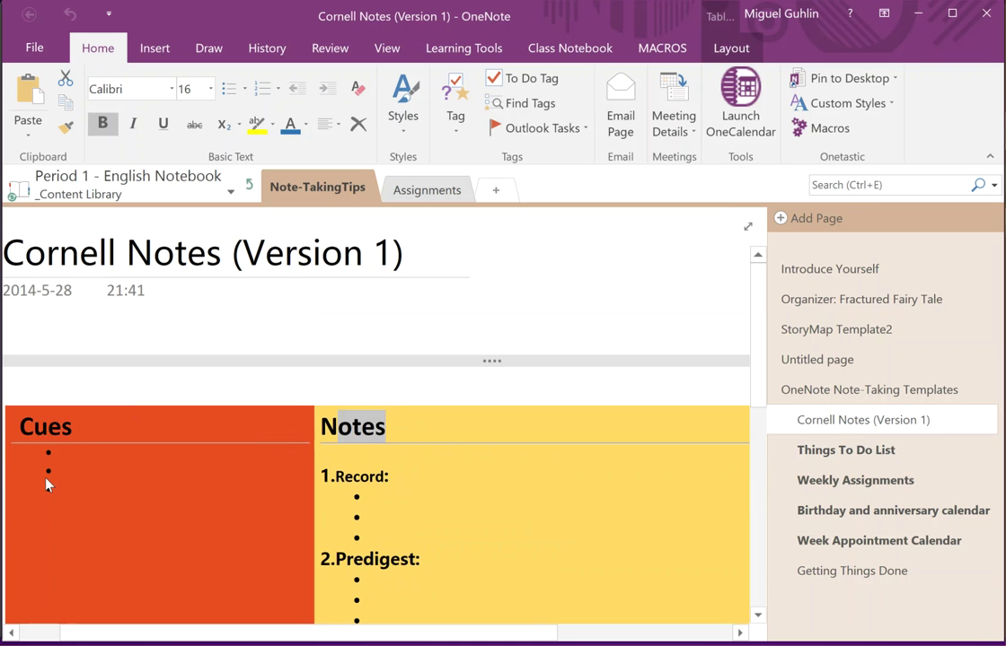
- Review the Cues bullets and the empty line below them on the Cornell Notes page
click(68, 486)
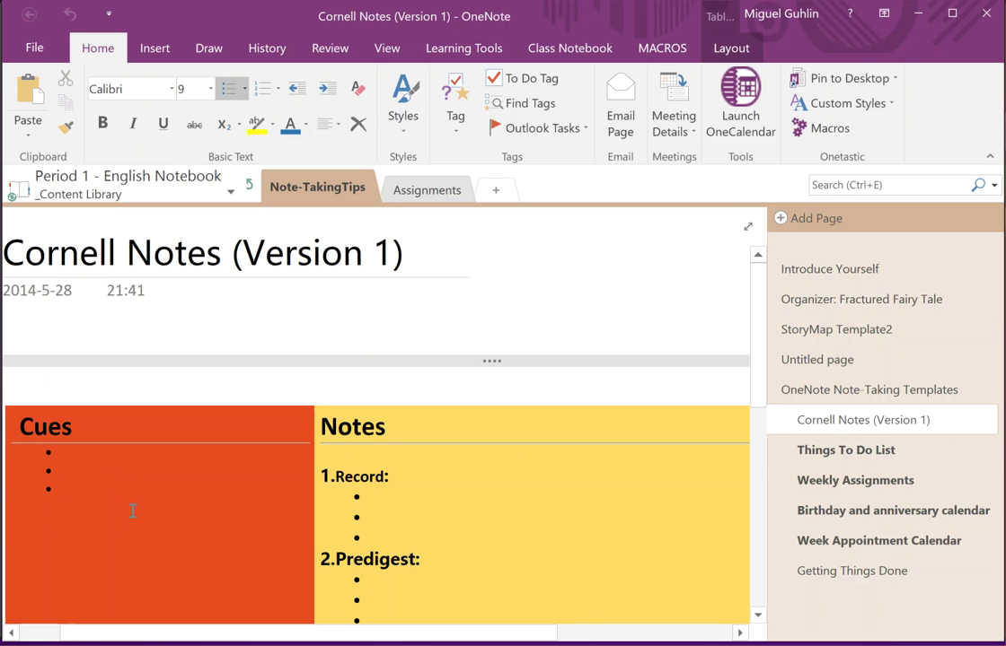
scroll(202, 461, down, 2)
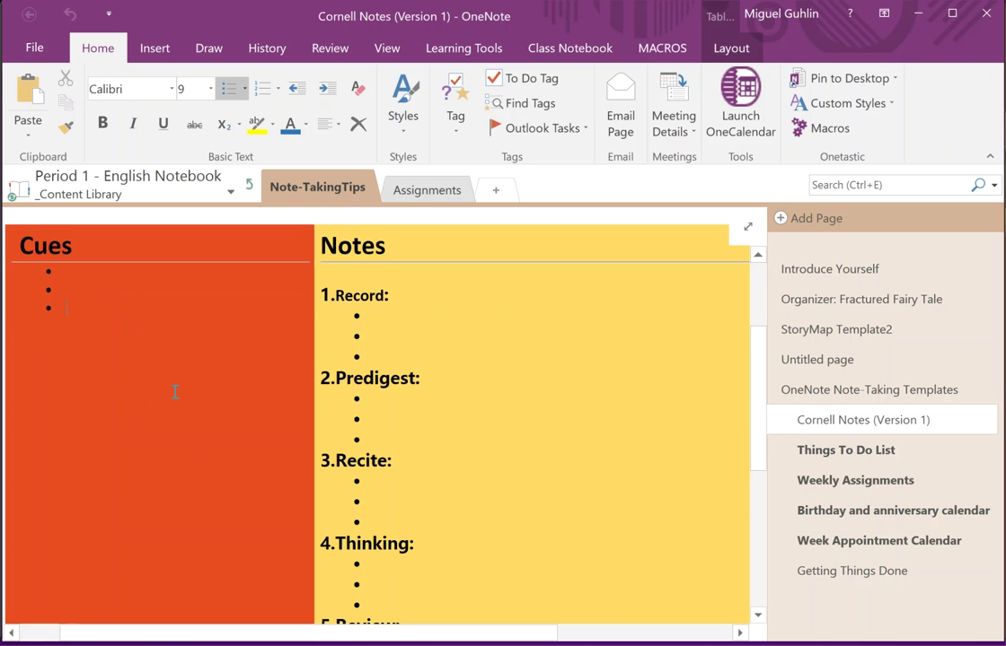
scroll(196, 394, up, 1)
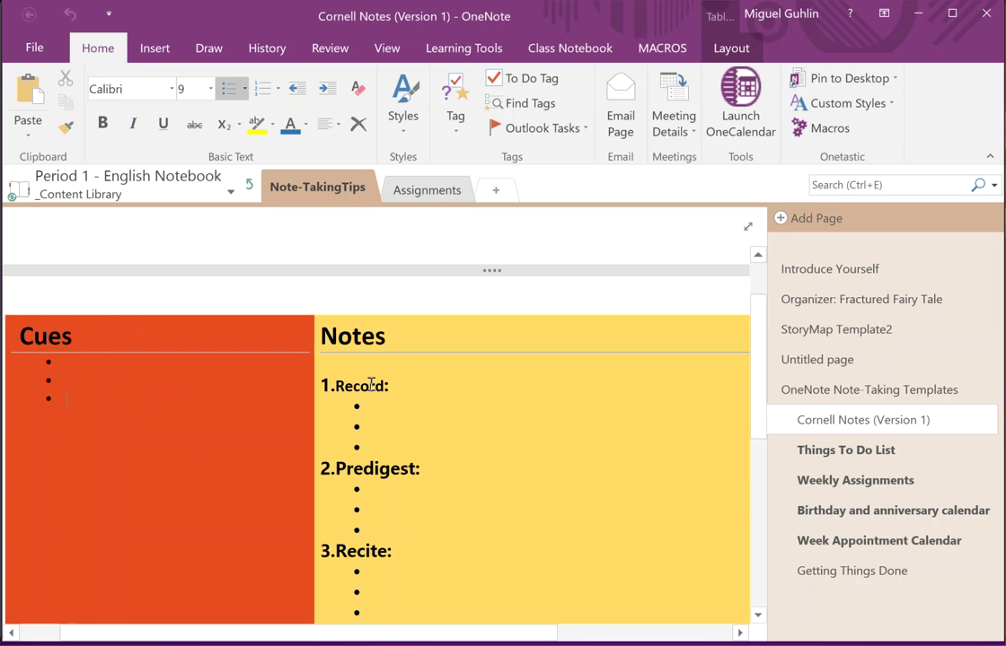
scroll(323, 399, down, 3)
scroll(323, 399, down, 2)
scroll(322, 407, up, 6)
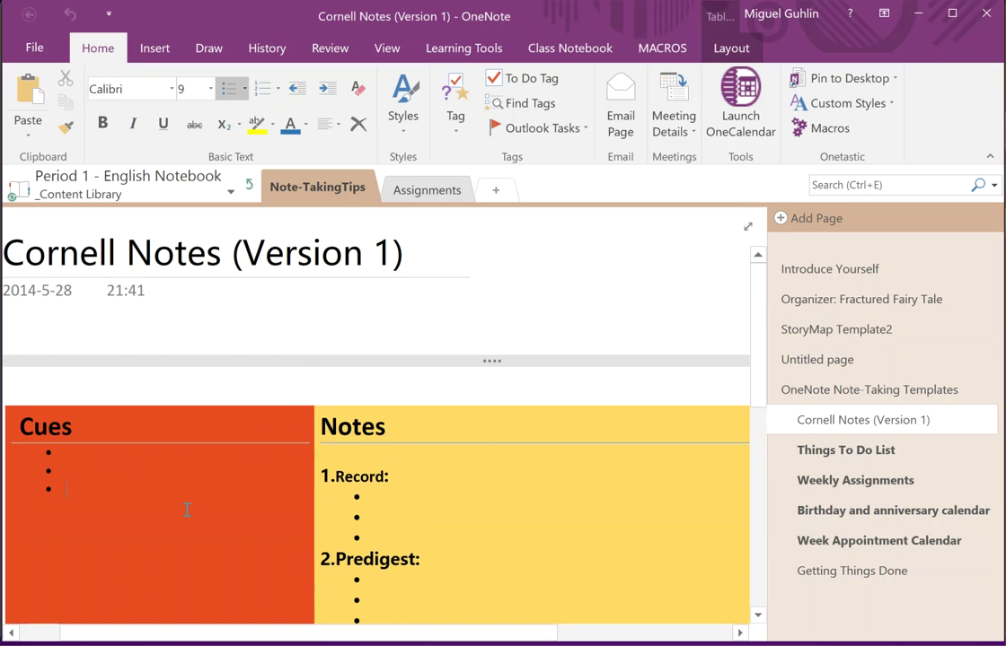
click(190, 509)
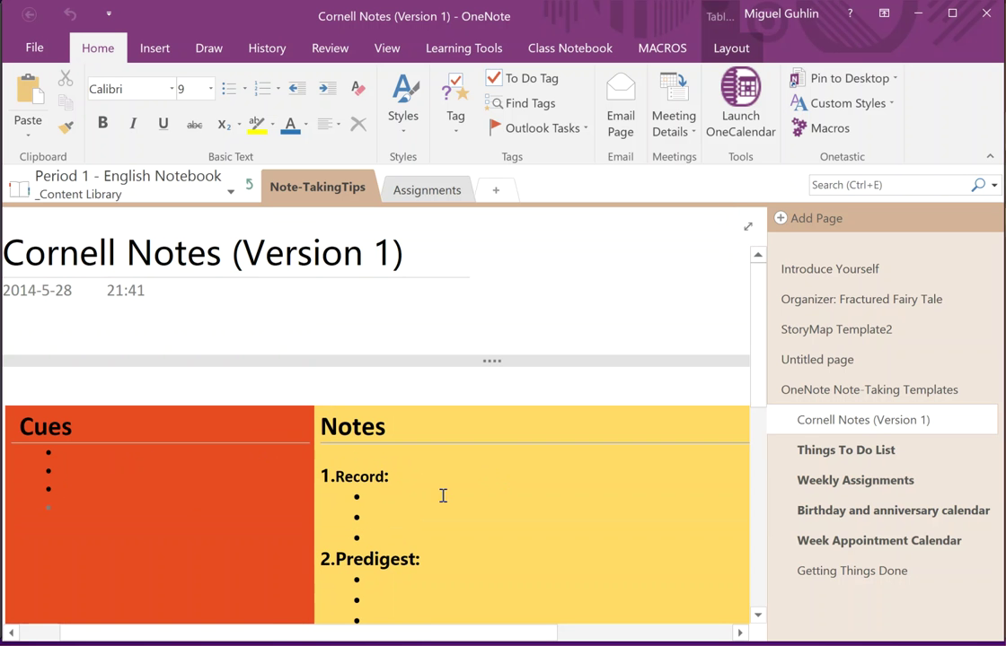
- Try Shading on the Cues cell, undo it, and go to the Things To Do List page
right_click(242, 505)
mouse_move(329, 642)
mouse_move(476, 645)
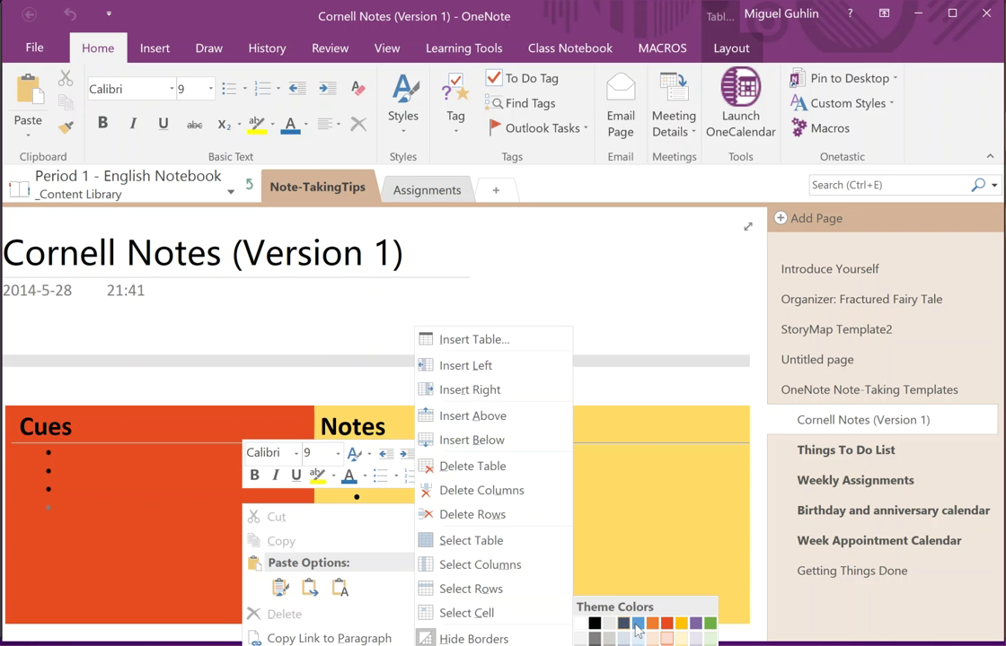
key(Escape)
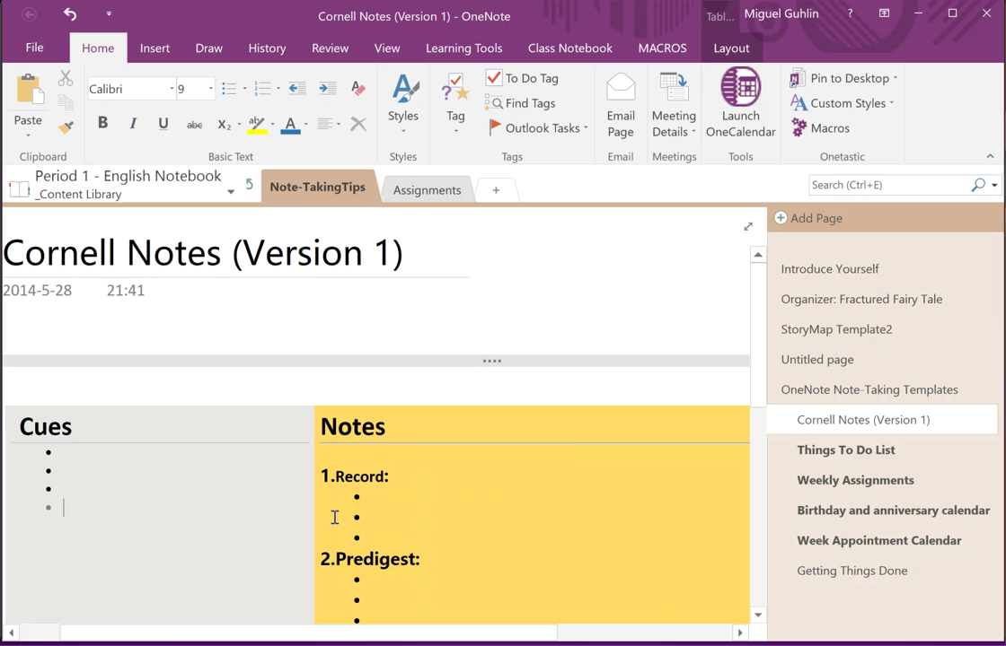
key(ctrl+z)
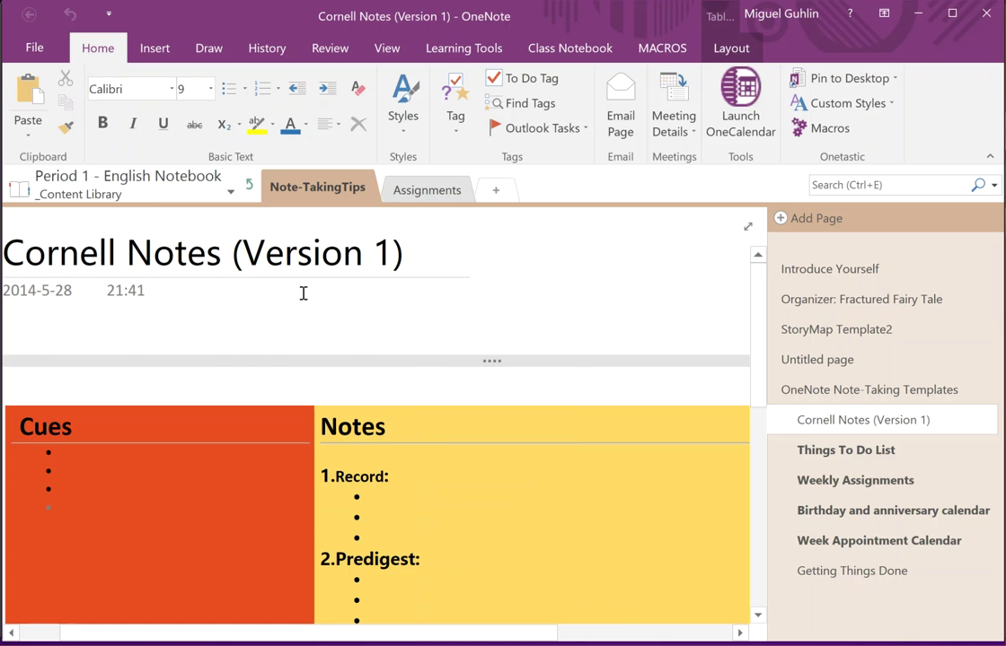
click(806, 449)
- View the Weekly Assignments and Birthday and anniversary calendar pages, then the blank Untitled page
scroll(517, 405, down, 5)
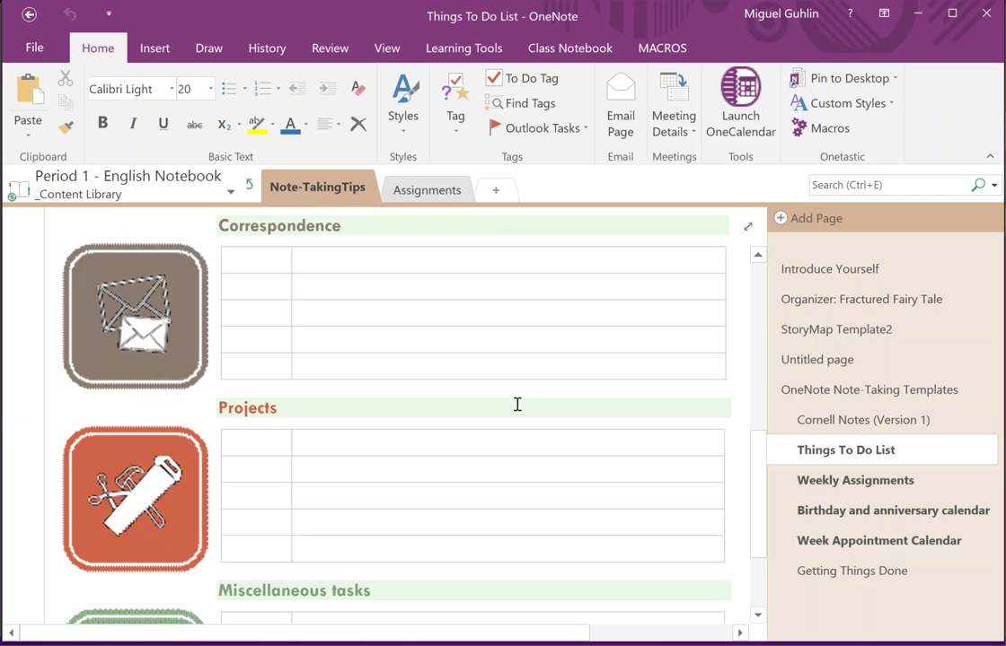
scroll(538, 409, down, 2)
click(827, 482)
scroll(579, 427, down, 6)
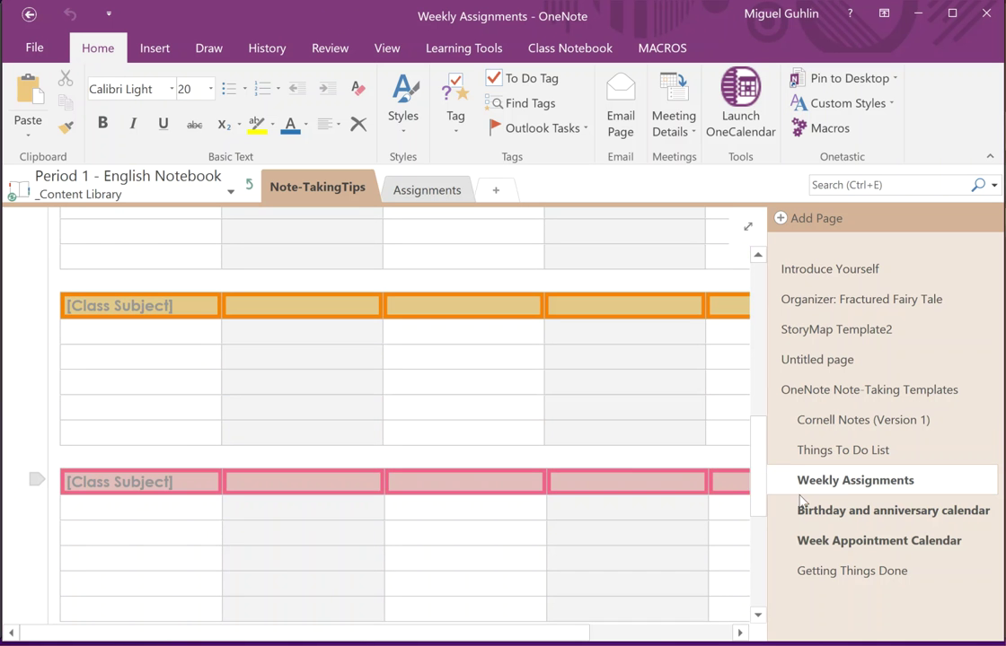
click(833, 510)
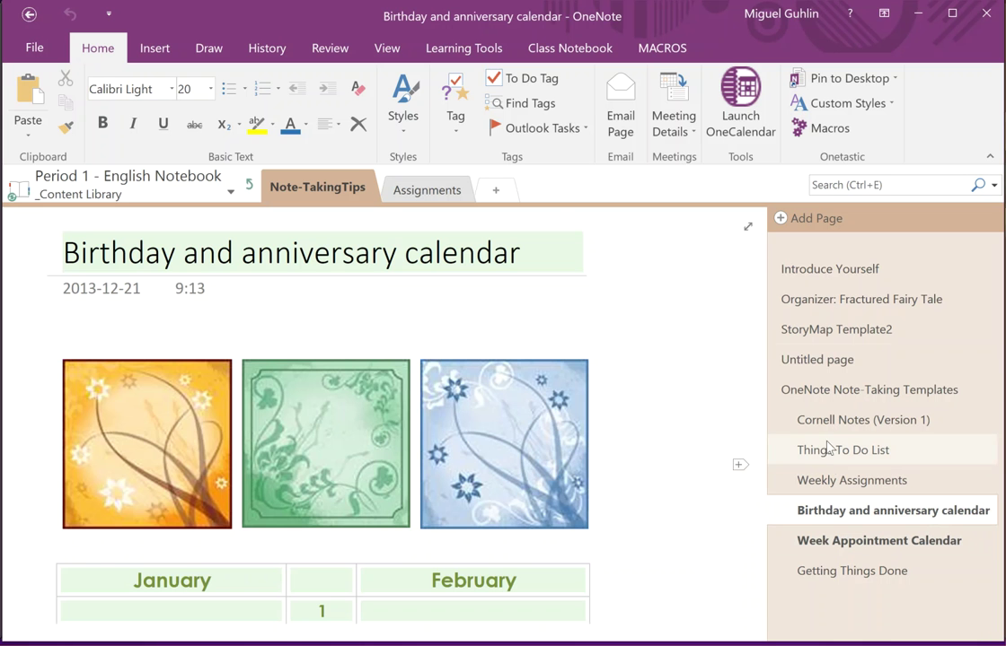
click(808, 361)
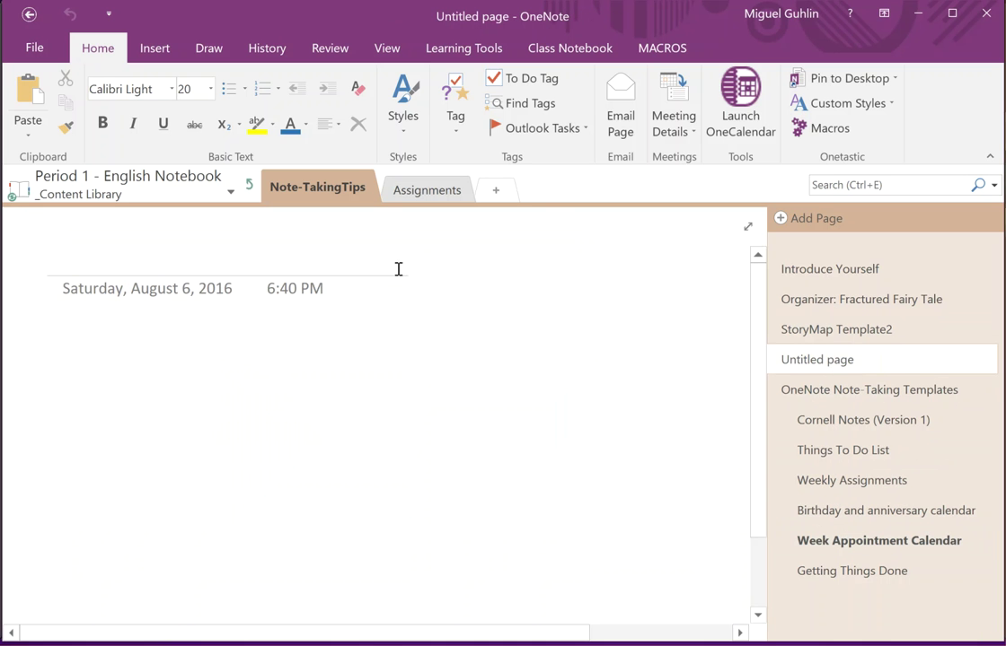
click(155, 50)
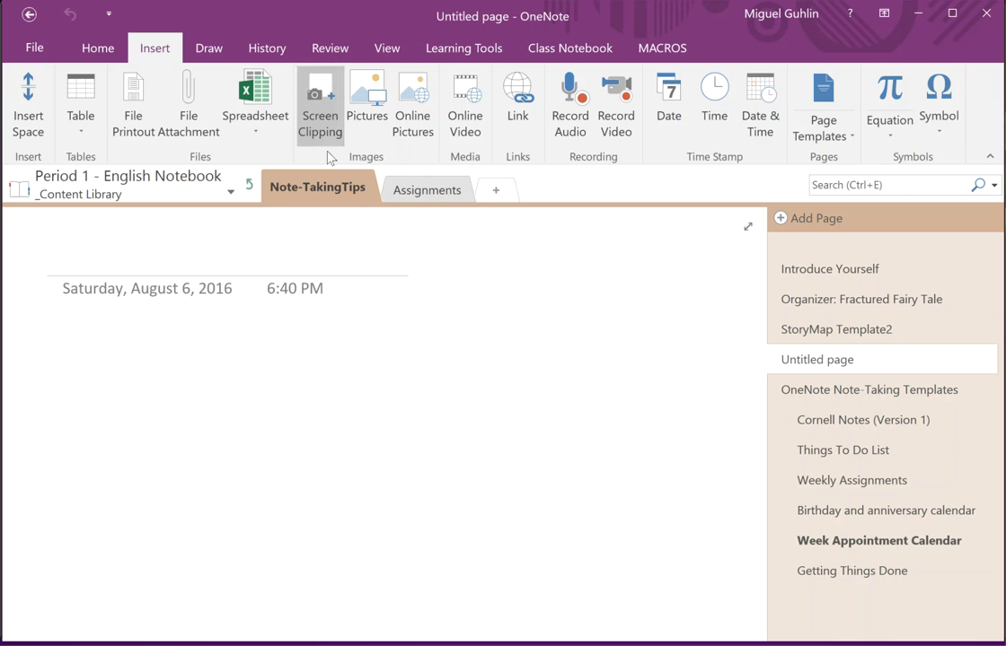
- Add pages in the Light Bulb Corner, Blue Mist Margin and Pushpin Corner designs
click(848, 136)
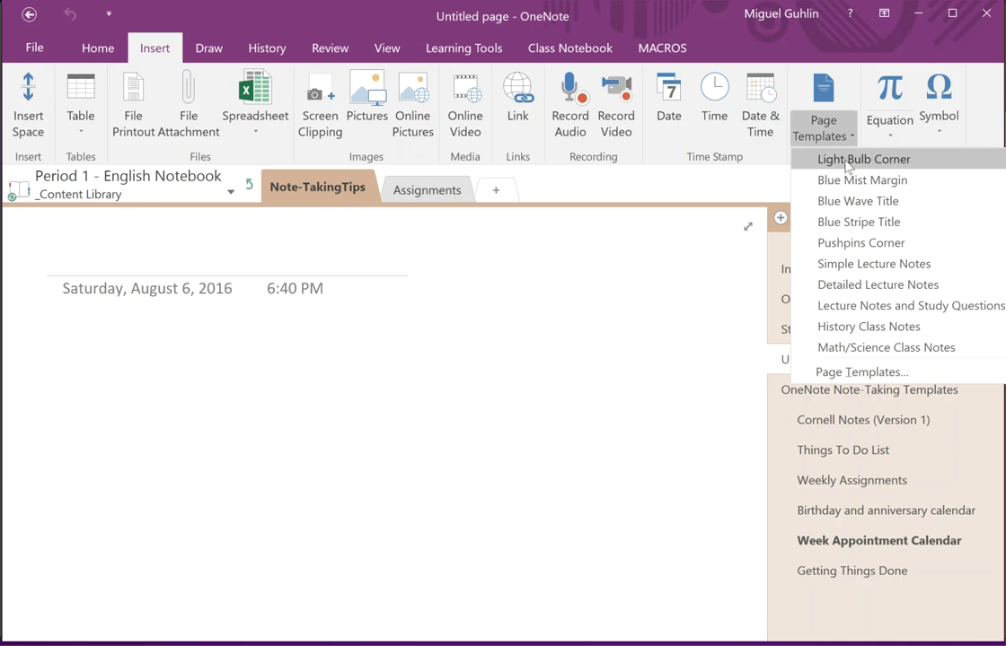
click(848, 159)
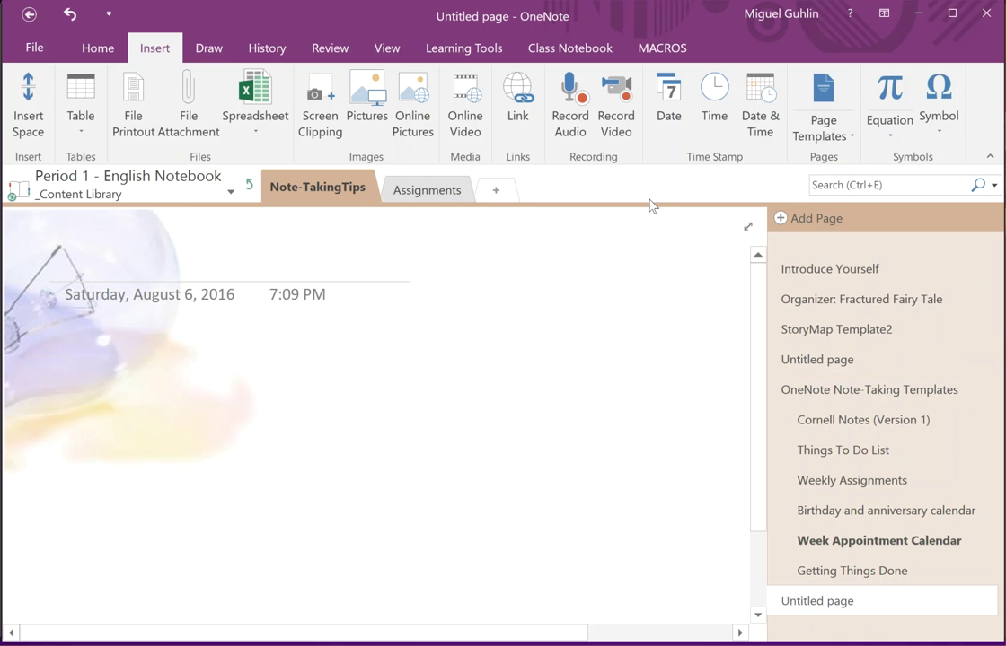
click(818, 140)
click(826, 181)
click(828, 141)
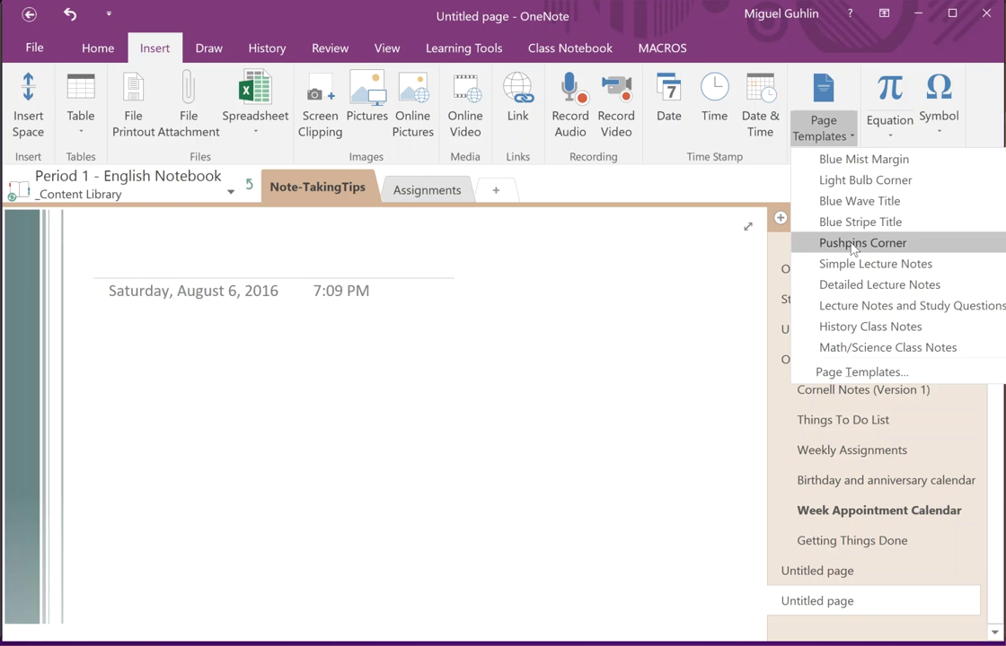
click(859, 240)
- Add Detailed Lecture Notes and Lecture Notes and Study Questions pages, then open the full template gallery
click(830, 135)
click(856, 283)
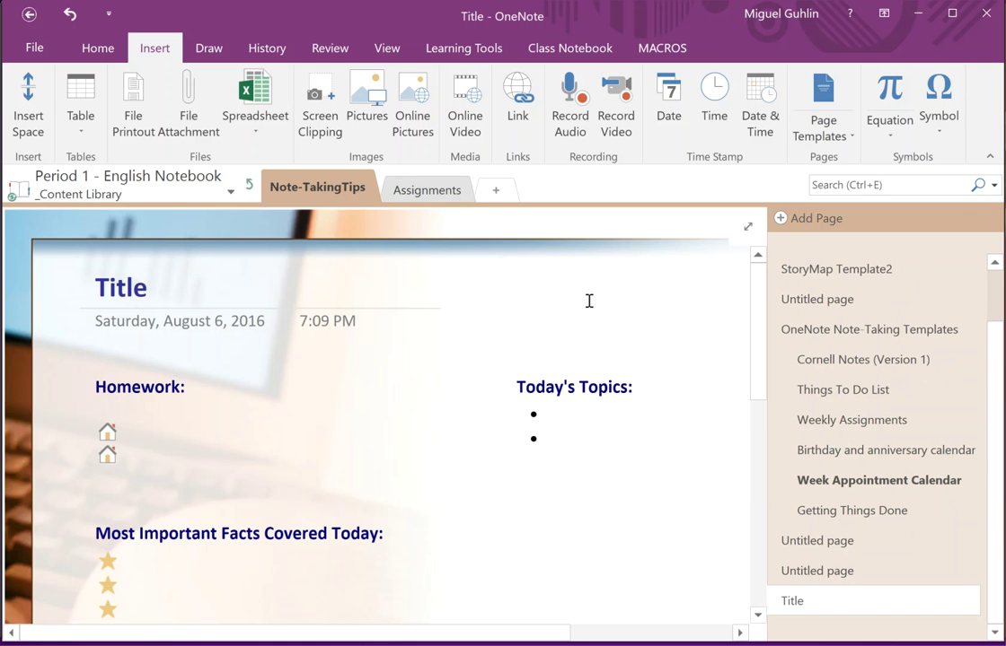
scroll(419, 343, down, 3)
scroll(419, 343, up, 3)
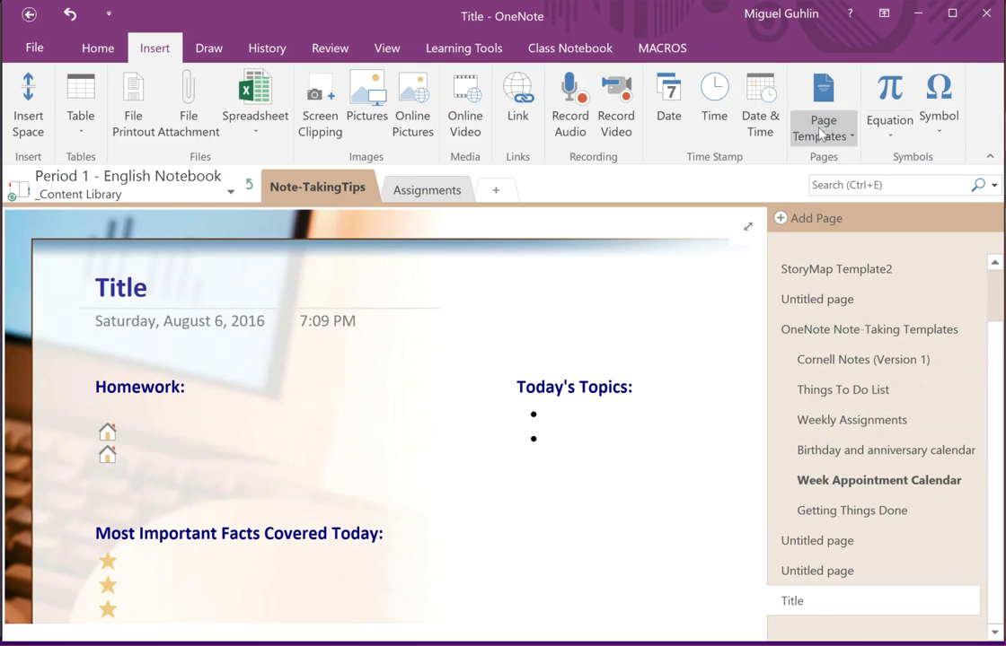
click(819, 132)
click(835, 302)
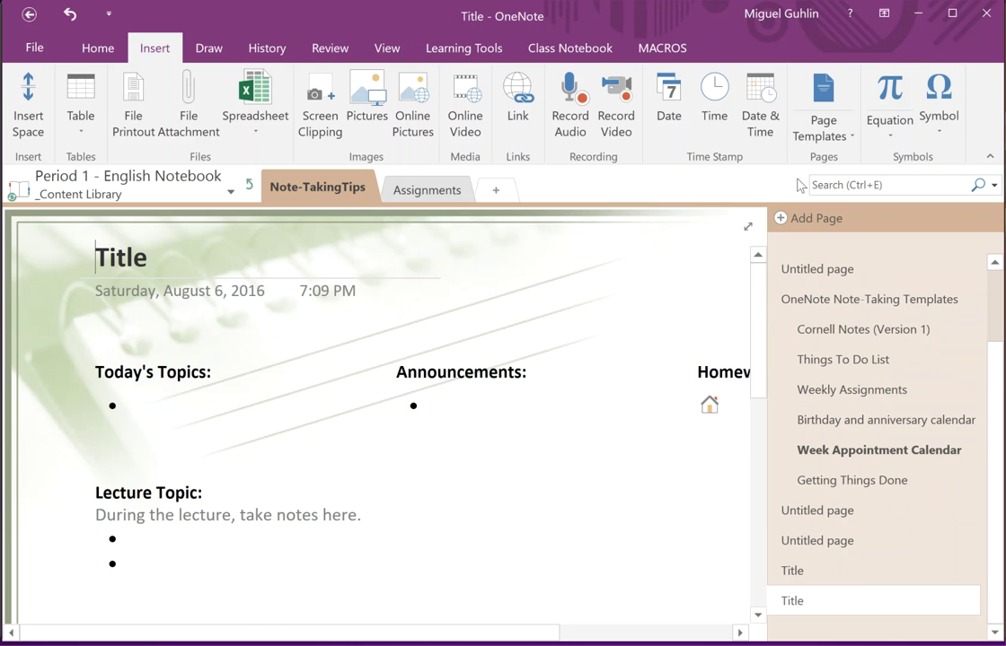
scroll(514, 291, down, 3)
scroll(518, 287, up, 3)
click(821, 133)
click(859, 374)
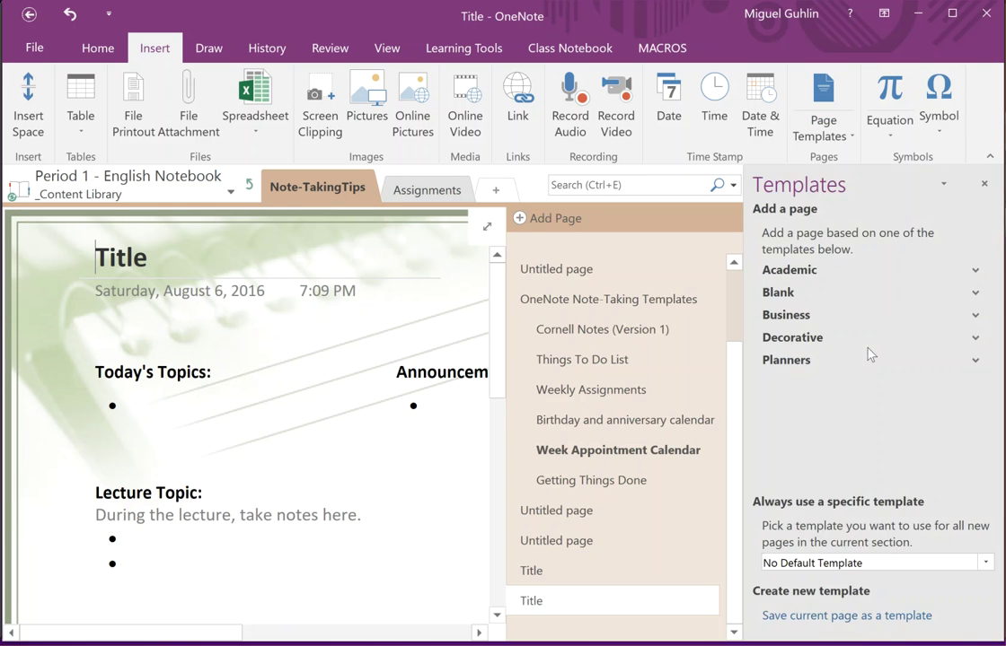
- Add a To Do List page from Planners, switch it from Prioritized to Project To Do List, and close the Templates pane
click(788, 360)
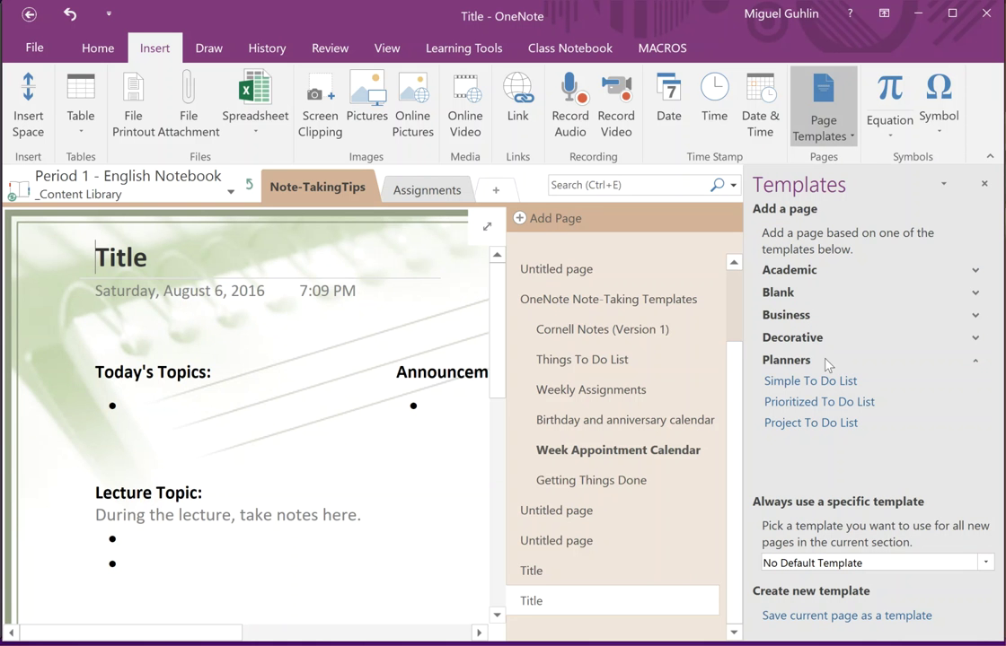
click(817, 381)
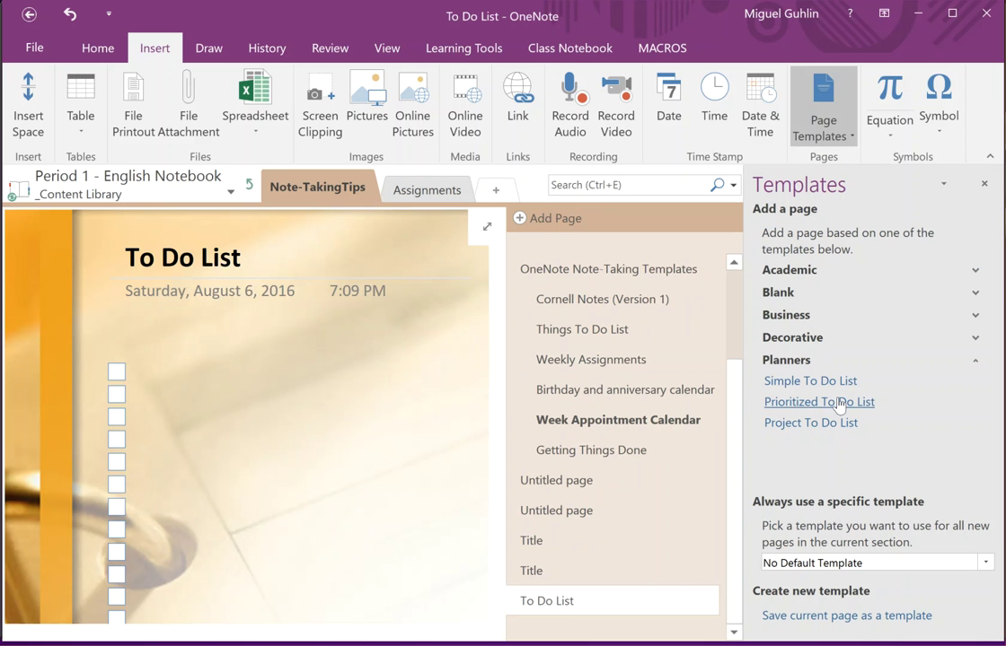
click(786, 404)
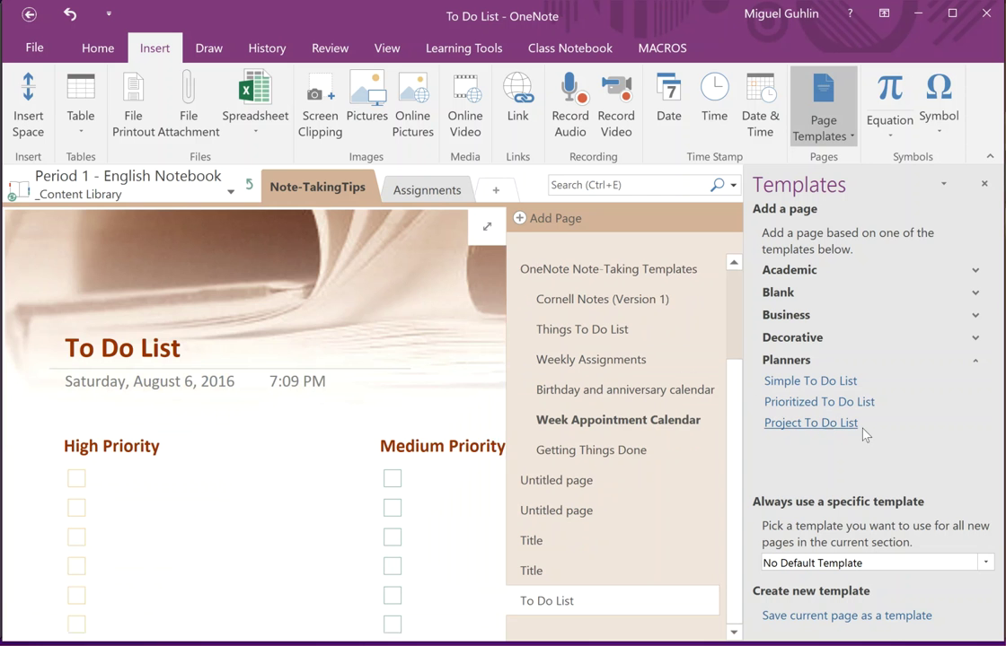
click(848, 427)
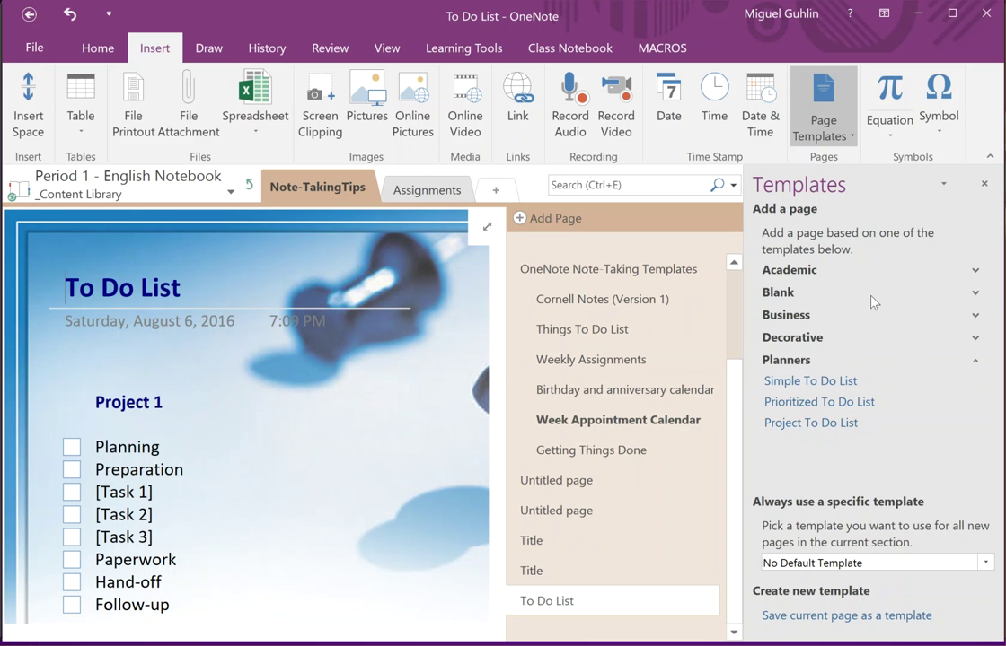
click(984, 184)
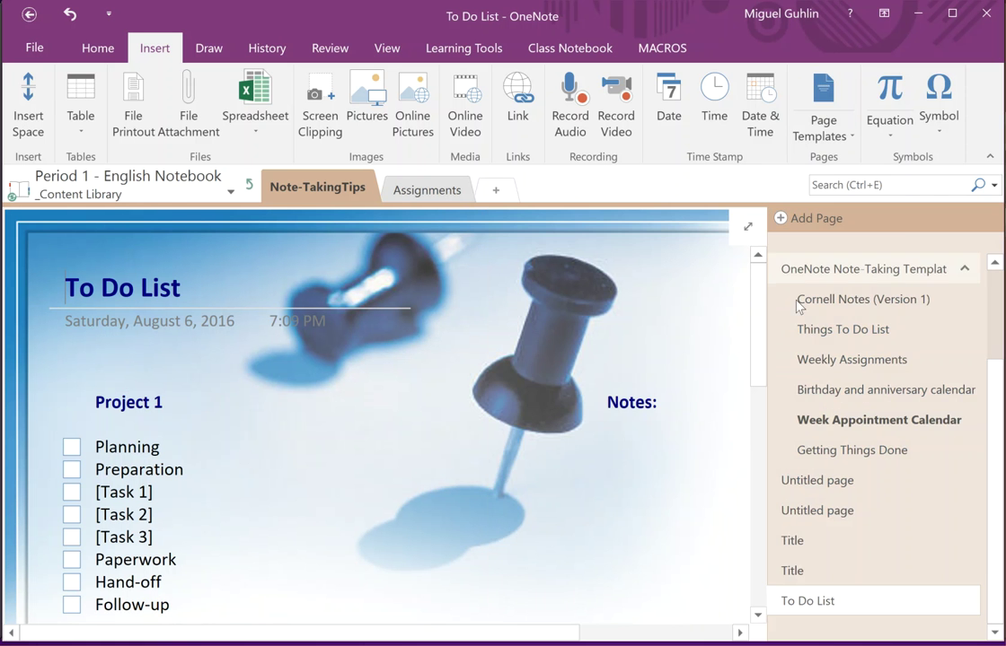
scroll(504, 410, down, 3)
scroll(504, 410, up, 3)
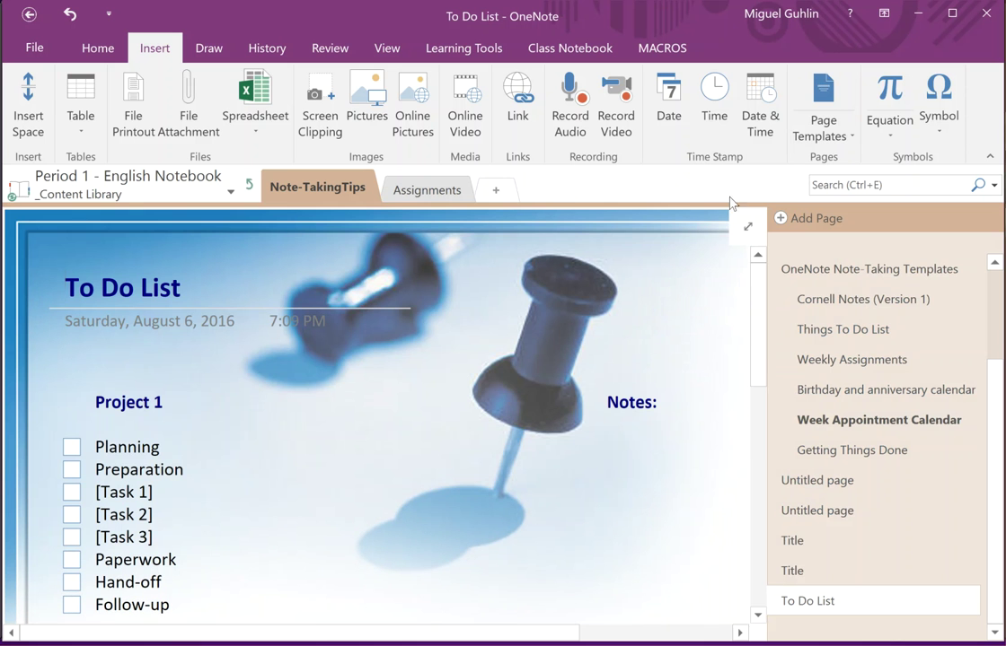
click(824, 137)
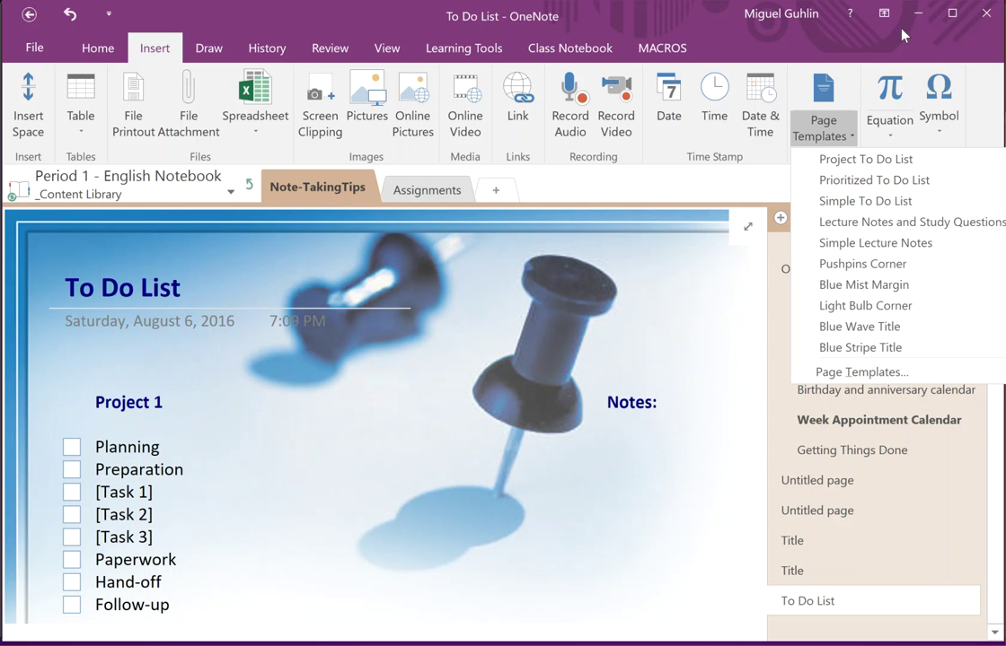
- Flip through Week Appointment Calendar, Cornell Notes and Things To Do List, ending on Getting Things Done
click(866, 421)
click(876, 305)
click(873, 343)
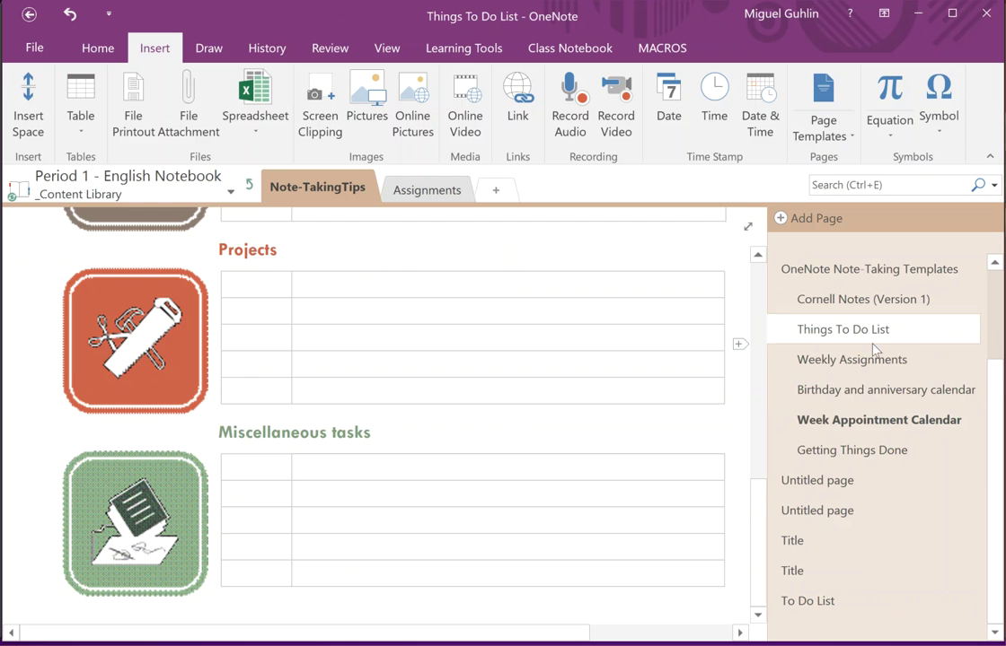
click(889, 454)
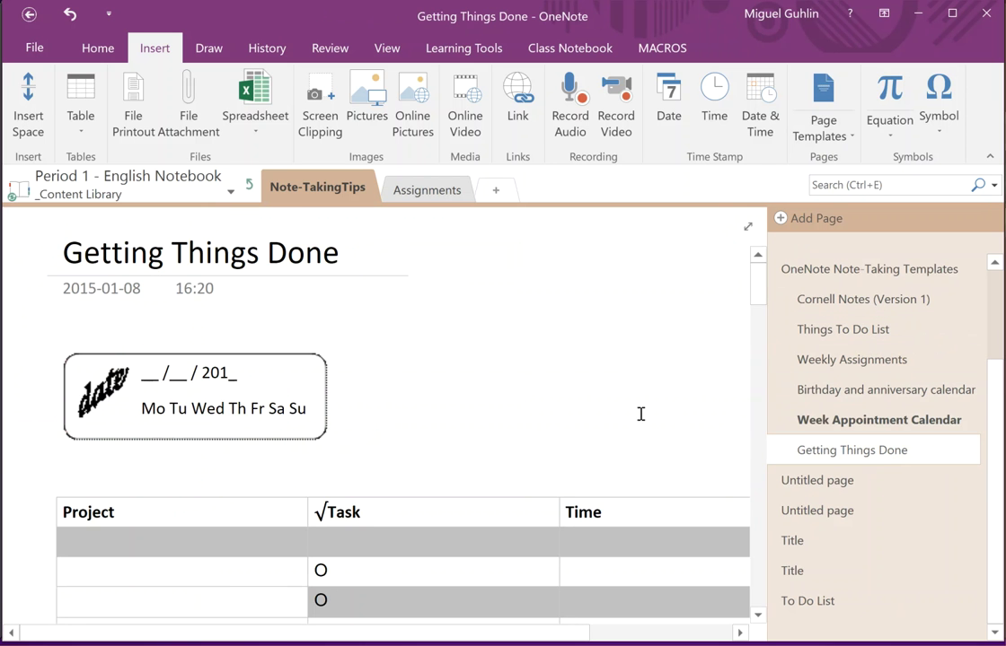
scroll(641, 413, down, 3)
scroll(638, 417, up, 2)
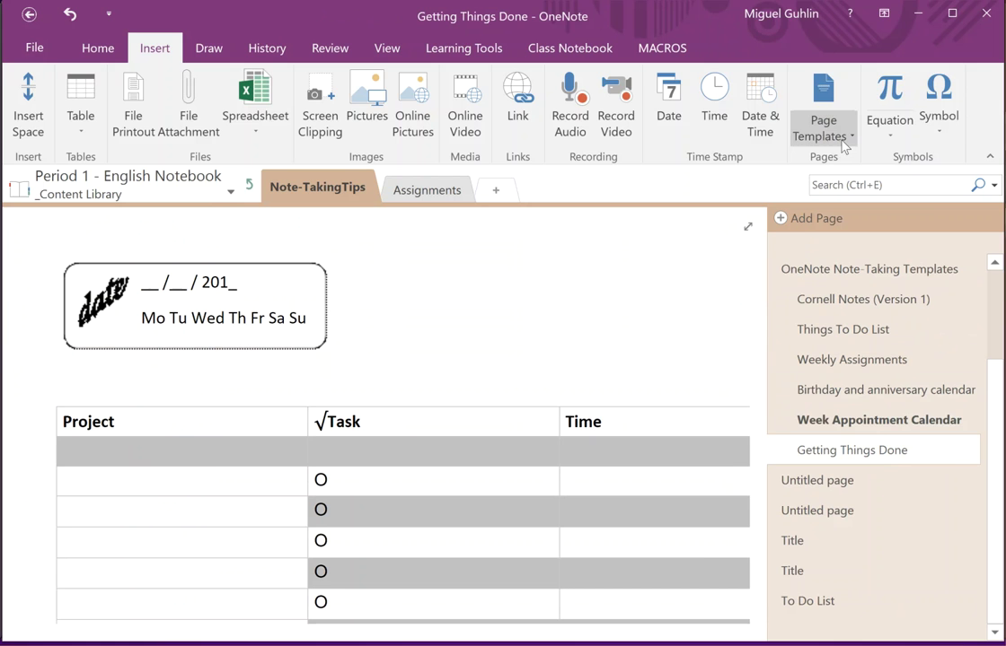
- Switch to Chrome's Unsplash Instant tab and select the ly.tcea.org/onenotetemplates address
click(924, 21)
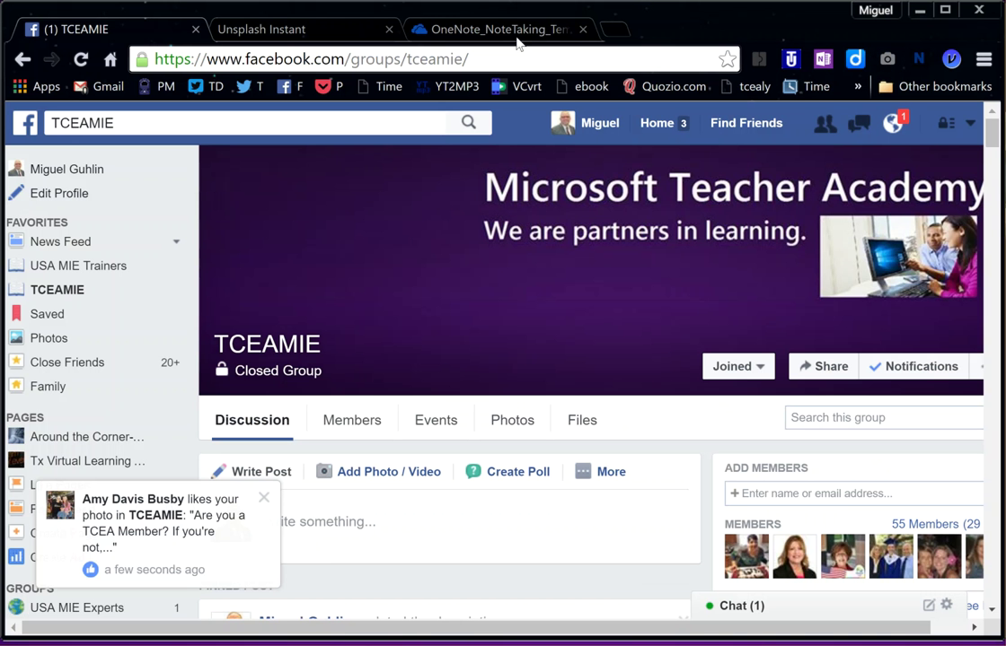
click(299, 33)
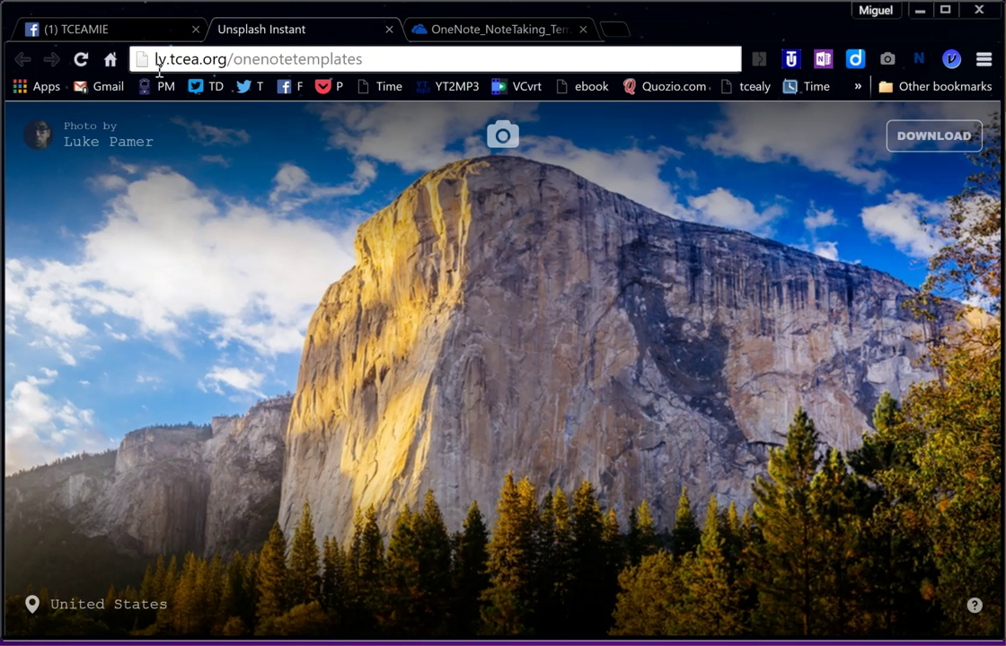
drag(155, 59, 363, 60)
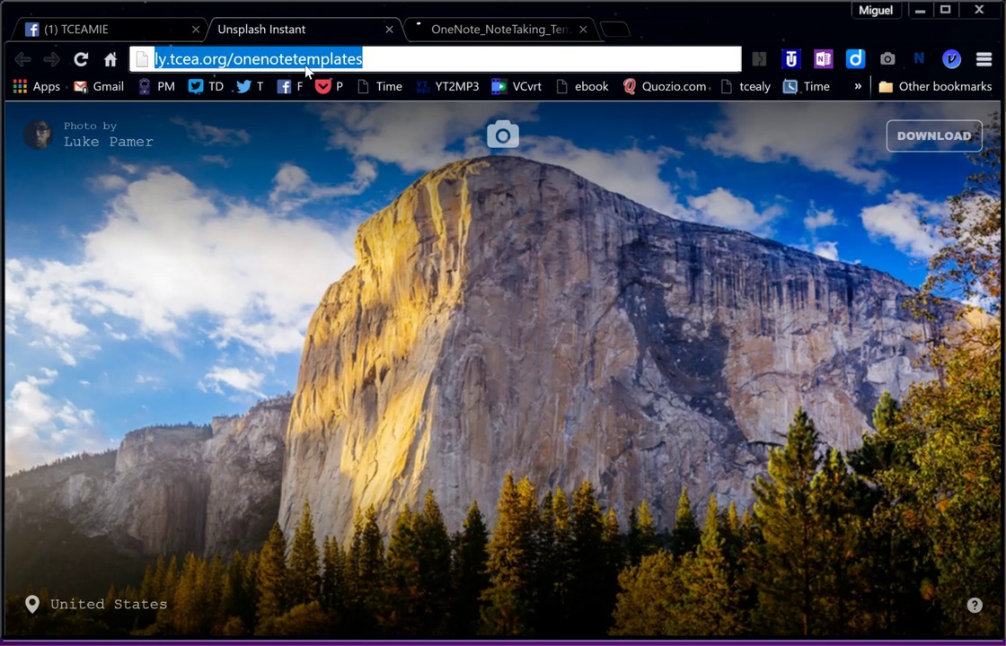
- Show the OneDrive OneNote_NoteTaking_Templates folder and scroll through its .one files
click(470, 42)
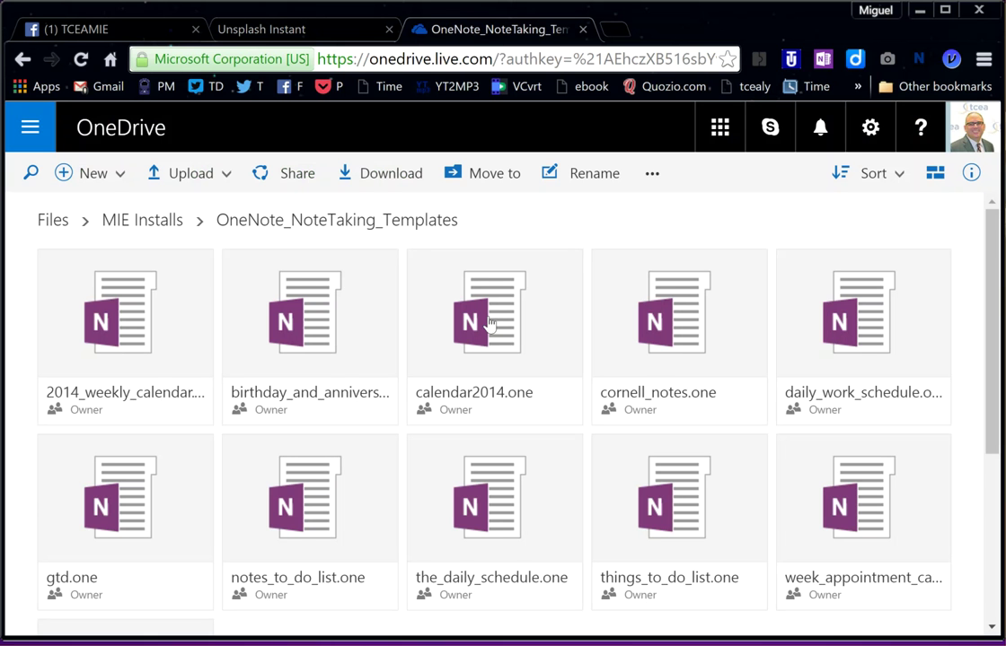
scroll(359, 405, down, 2)
scroll(360, 404, up, 2)
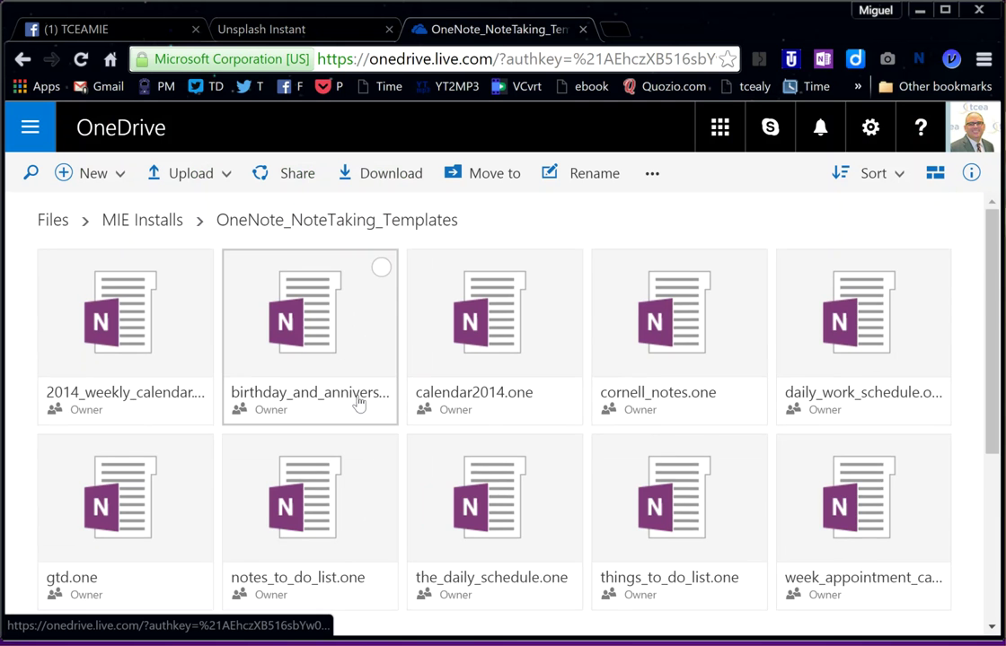
scroll(351, 404, down, 2)
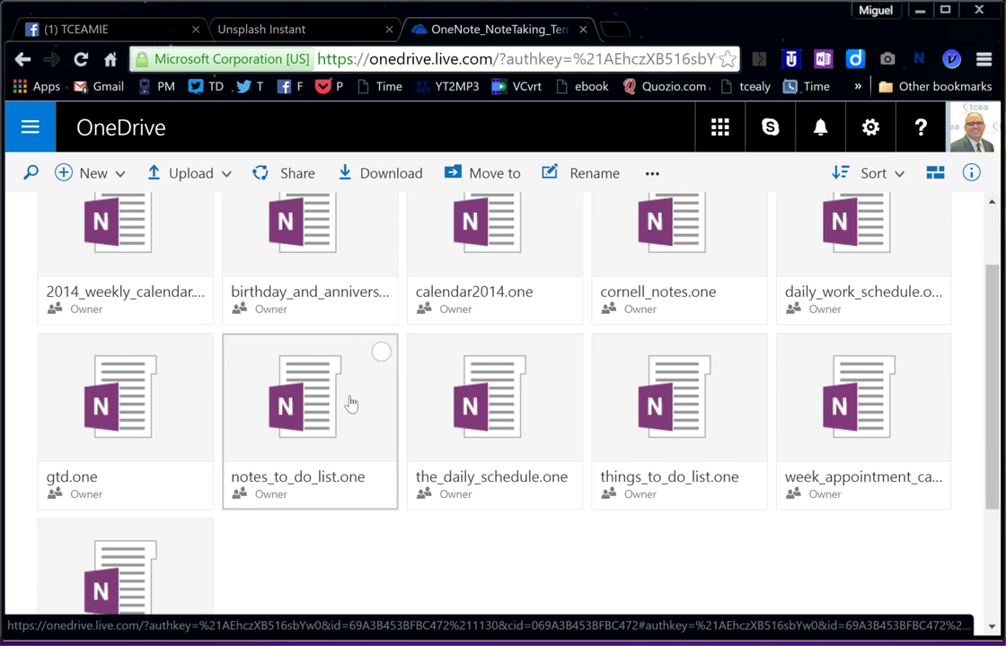
click(485, 404)
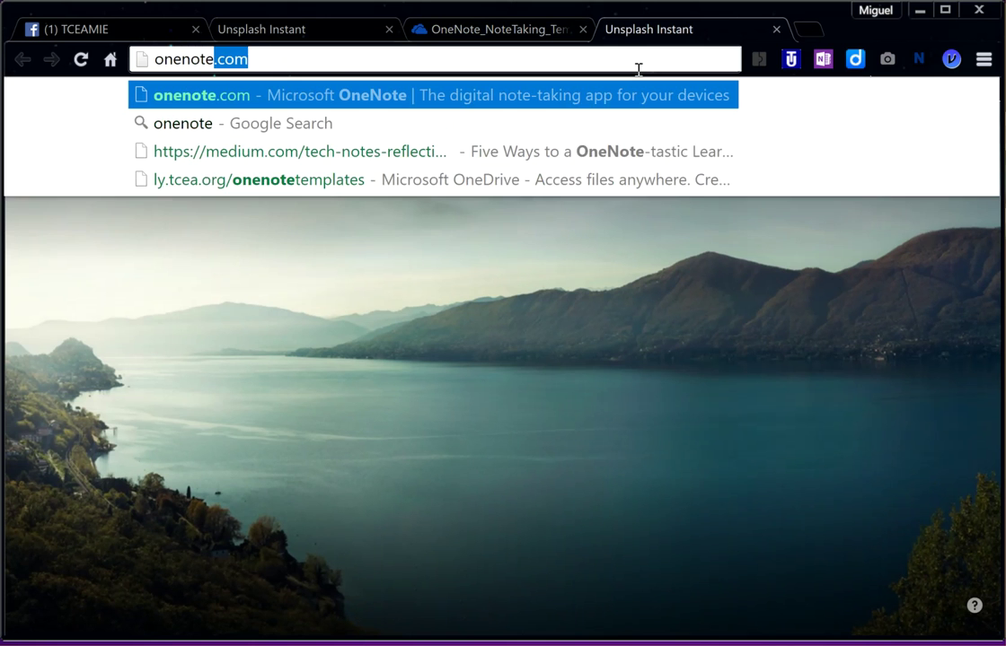
- Try onenotegem.com, then search Google for 'onenote gem' and open the OneNote Gem Add-Ins site
text(gem)
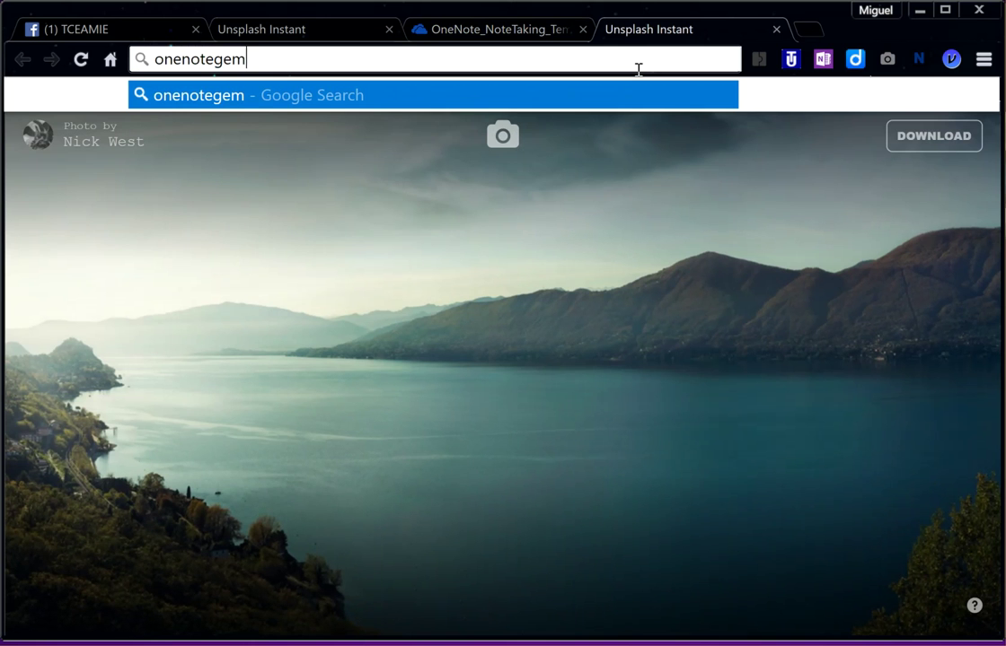
text(.com)
key(Return)
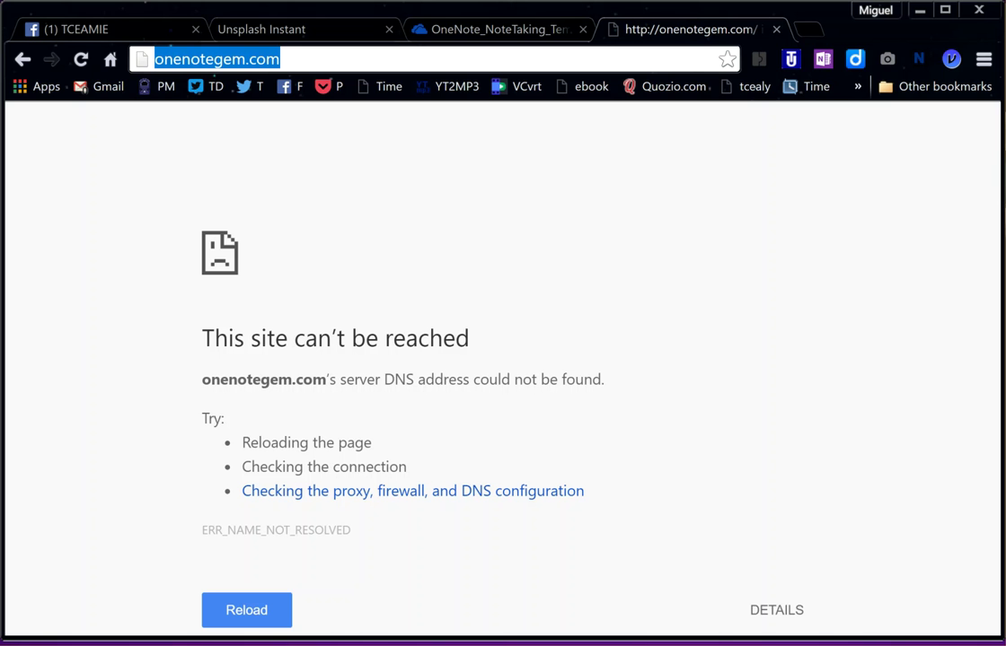
text(onenote gem)
key(Return)
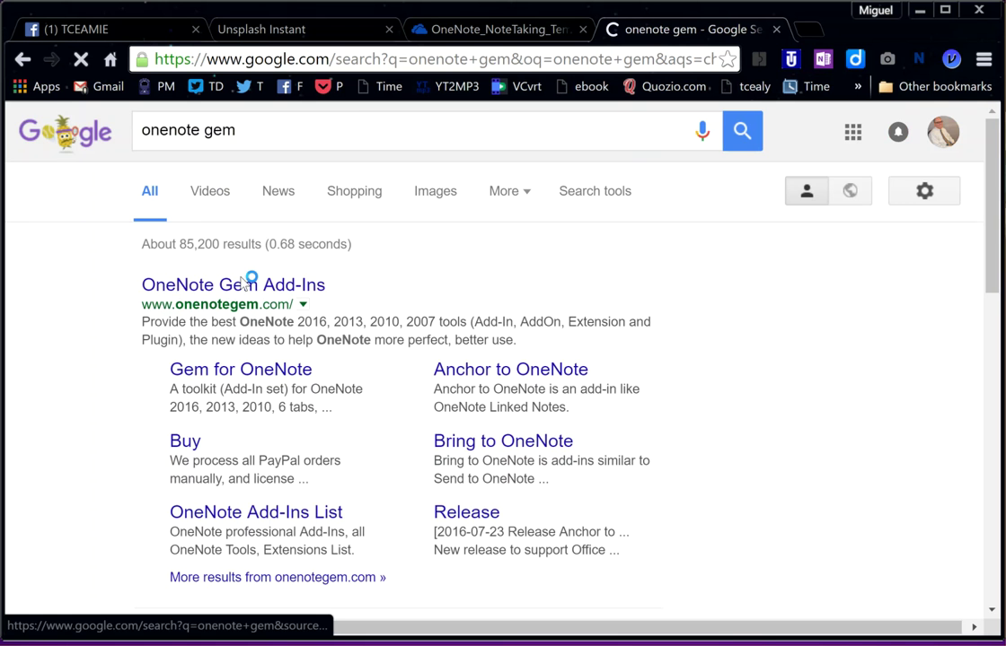
click(238, 286)
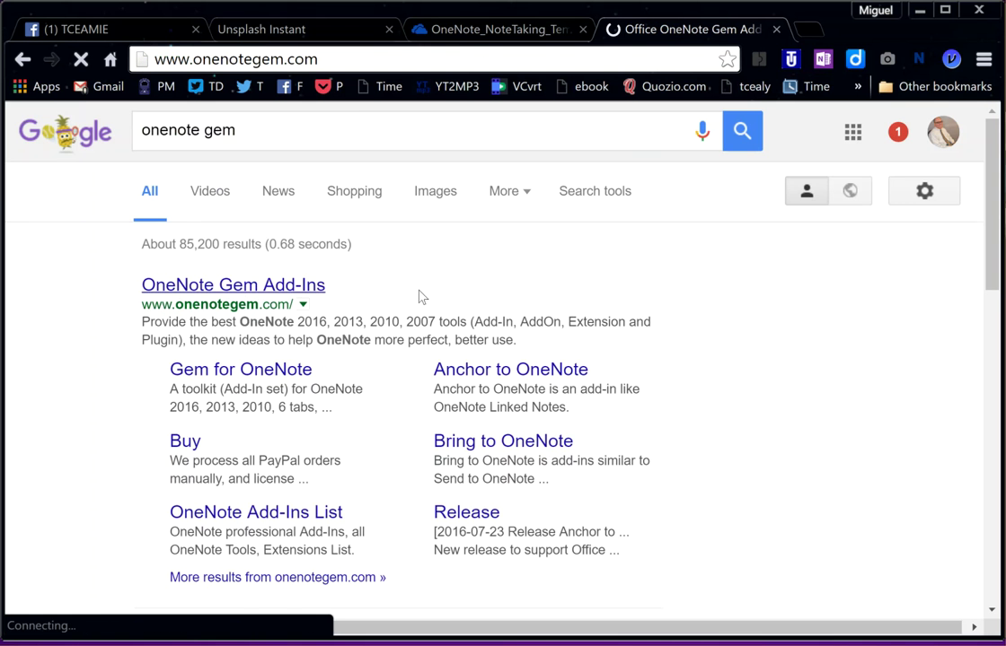
- Scroll through the OneNote Gem Add-Ins site, then close its tab and return to OneDrive
scroll(374, 310, down, 3)
scroll(325, 270, up, 2)
scroll(303, 297, down, 5)
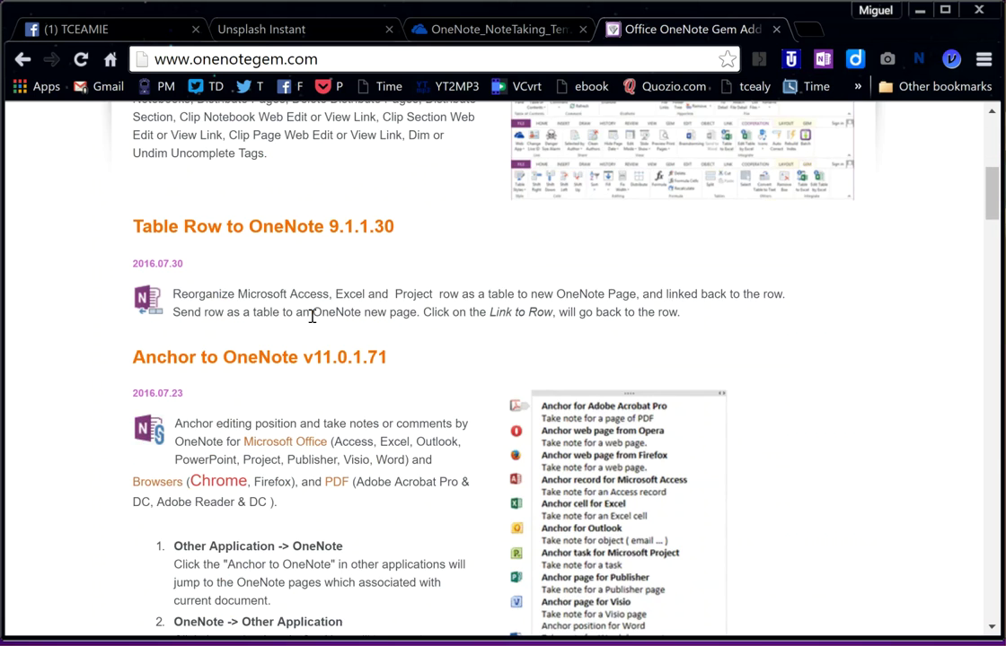
scroll(349, 337, down, 7)
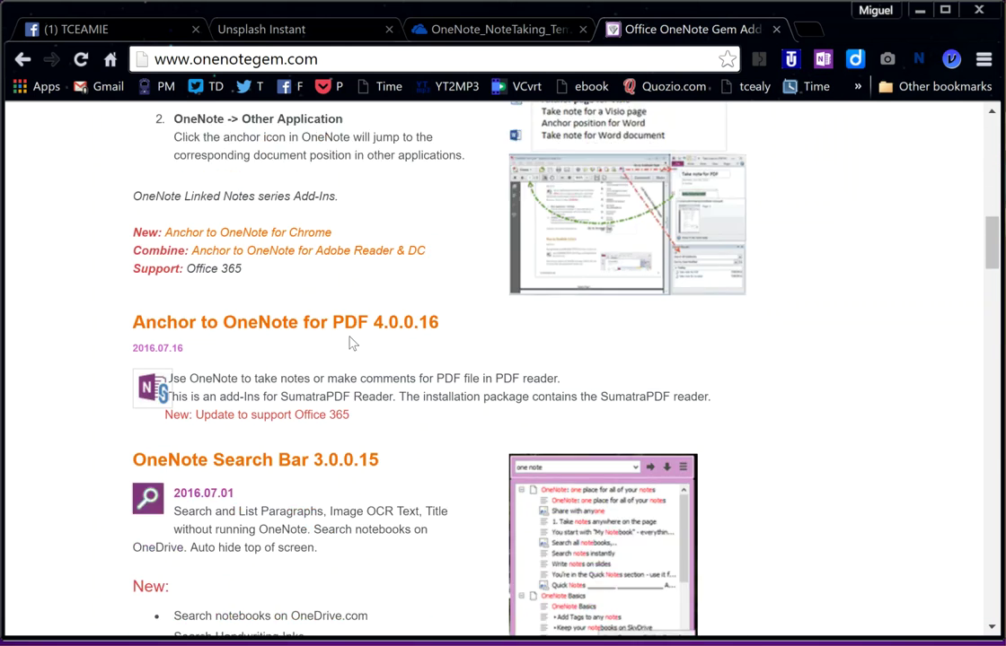
scroll(351, 343, up, 12)
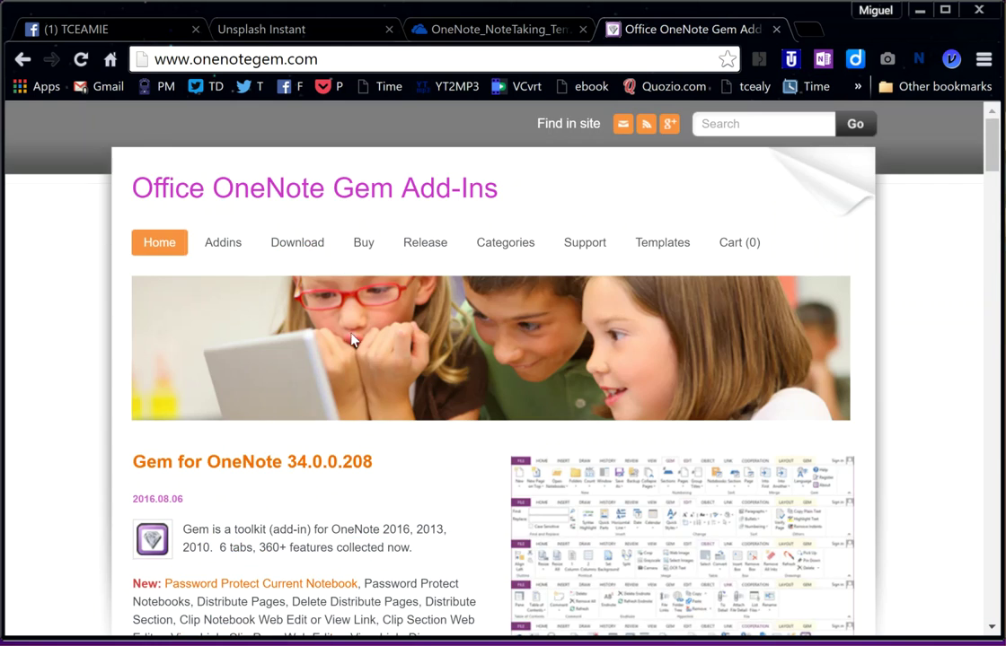
click(471, 32)
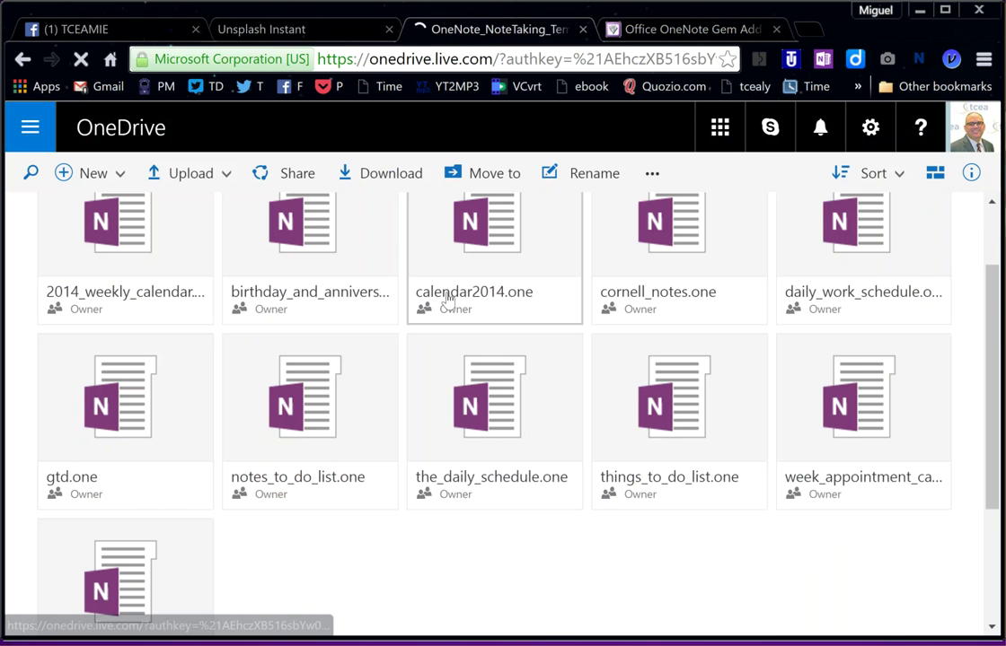
click(666, 30)
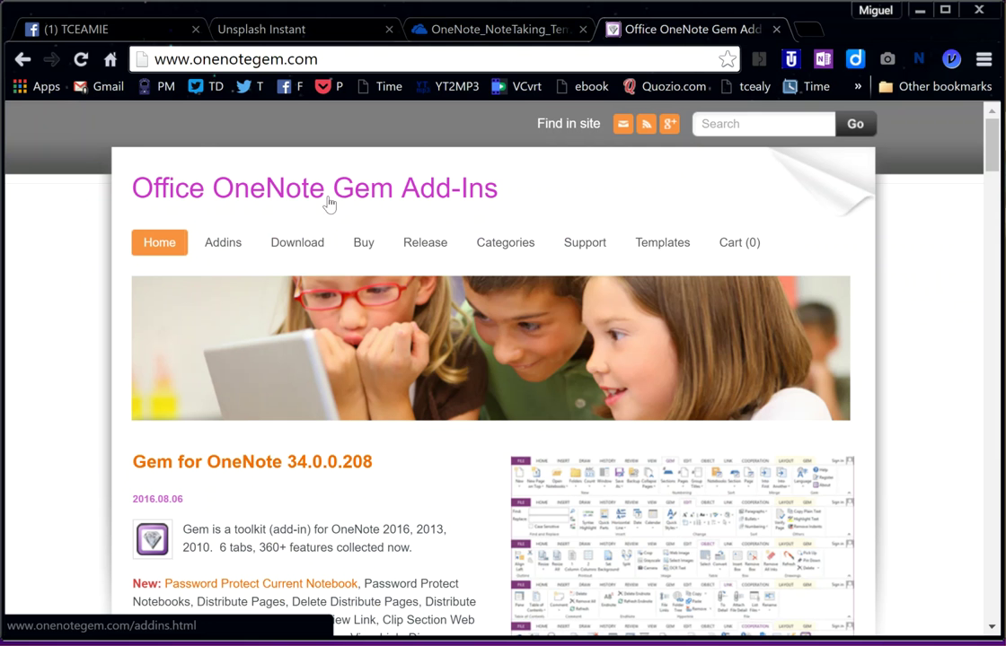
mouse_move(738, 242)
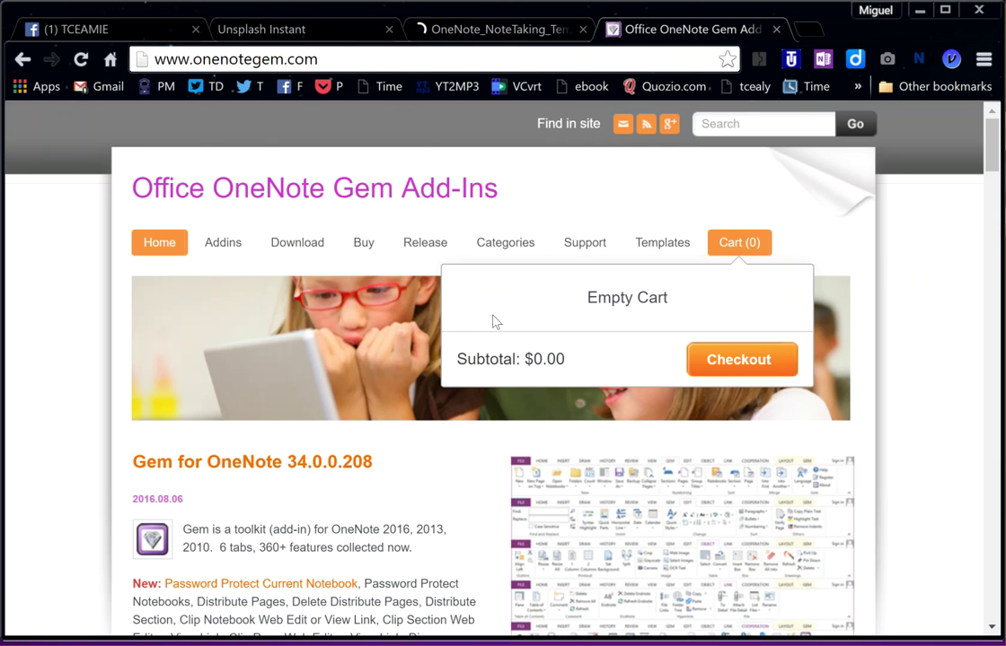
click(525, 30)
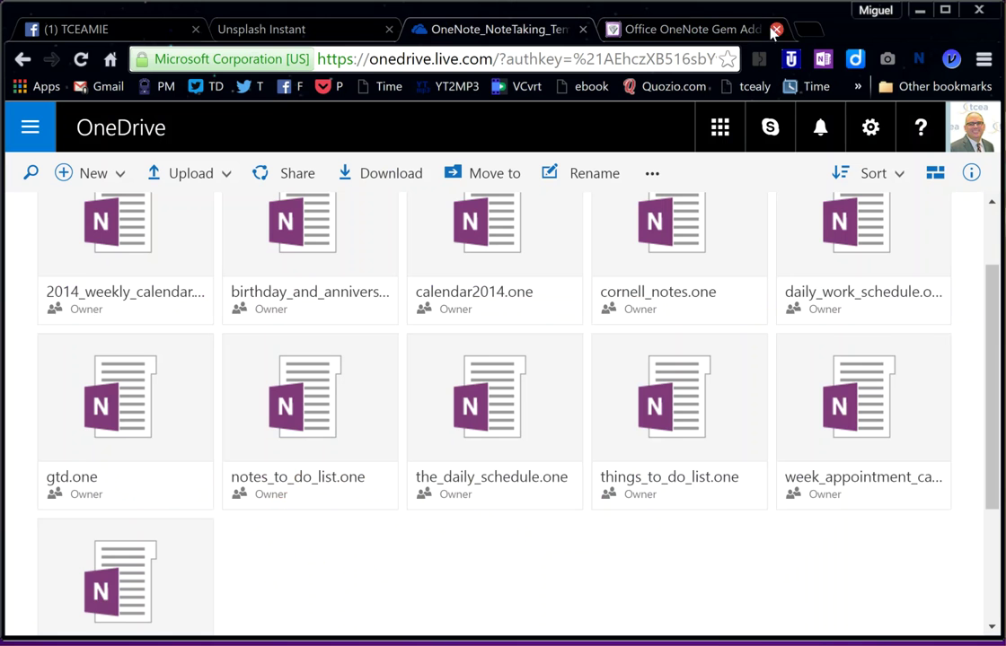
middle_click(679, 29)
- Select the cornell_notes.one tile in OneDrive and download it to the computer
click(247, 234)
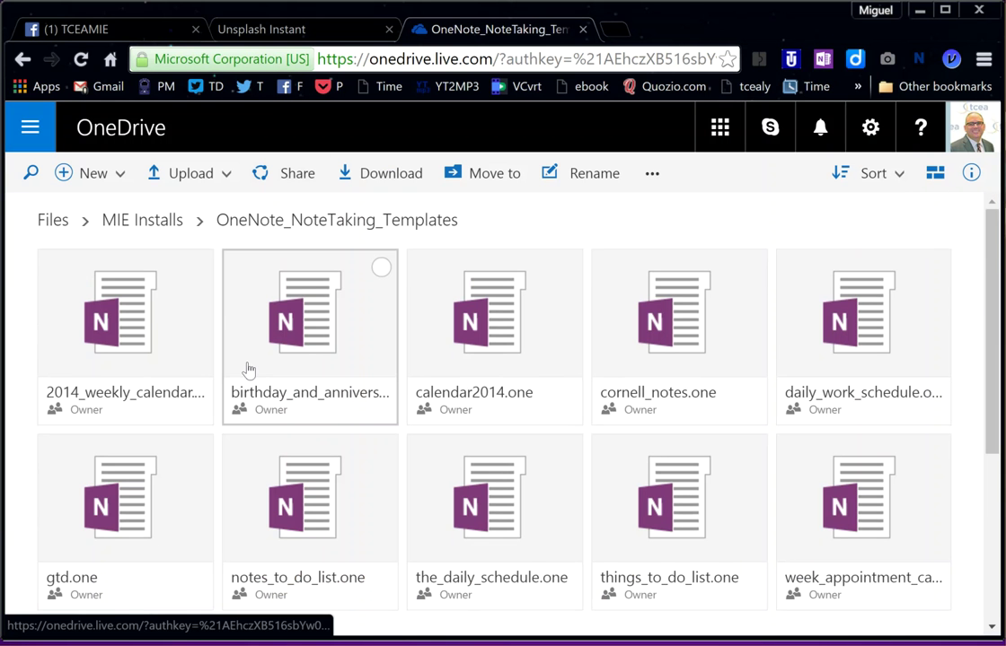
scroll(249, 370, down, 1)
scroll(248, 370, down, 2)
scroll(280, 364, up, 2)
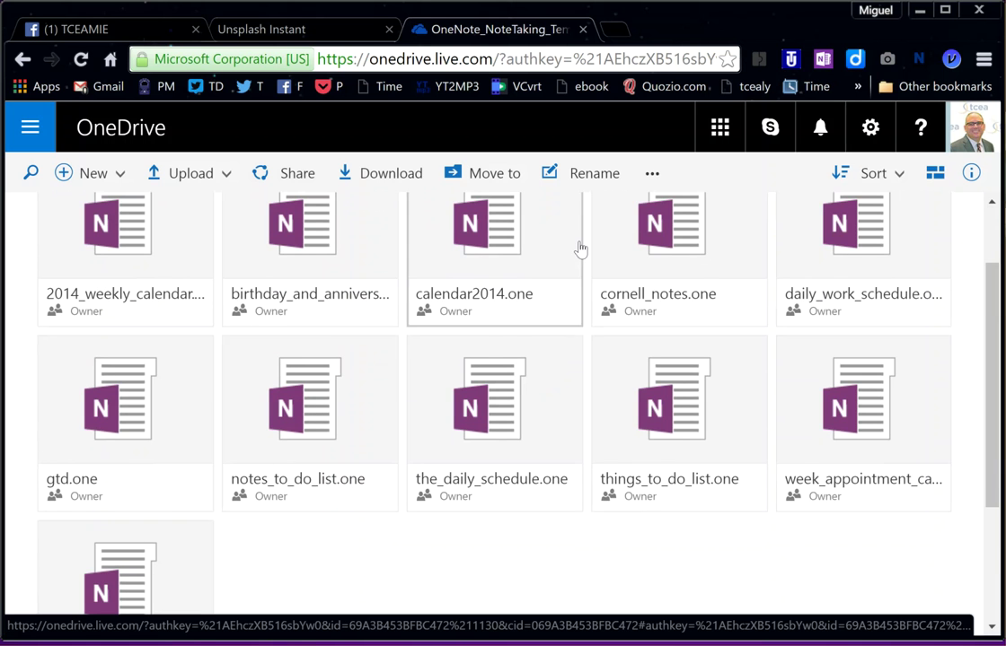
scroll(685, 254, up, 1)
click(698, 310)
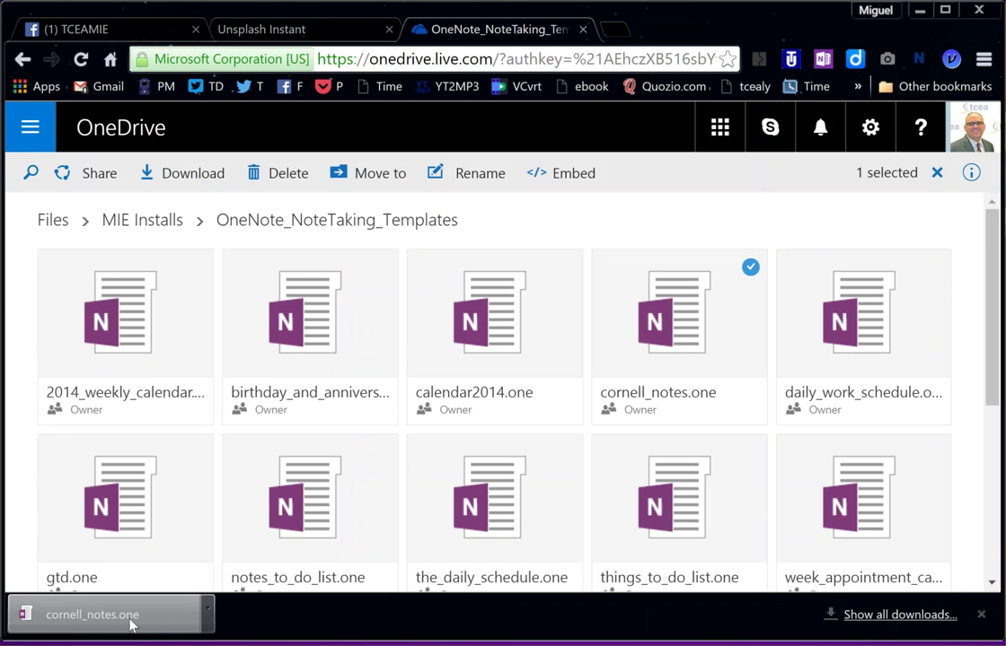
- Open cornell_notes.one from the download bar and copy its Cornell Notes page
click(76, 620)
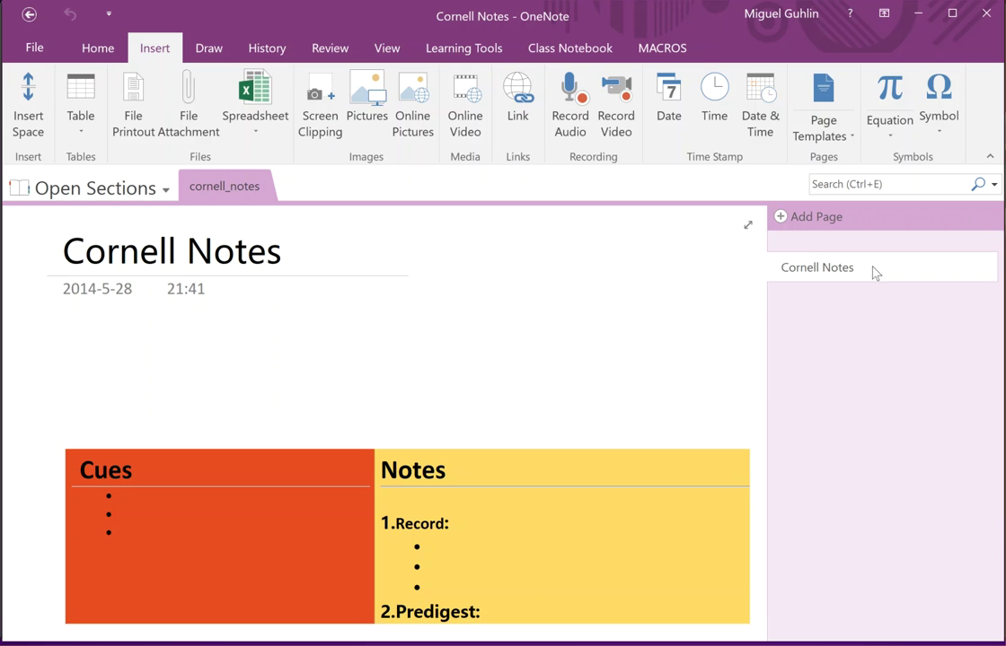
click(790, 269)
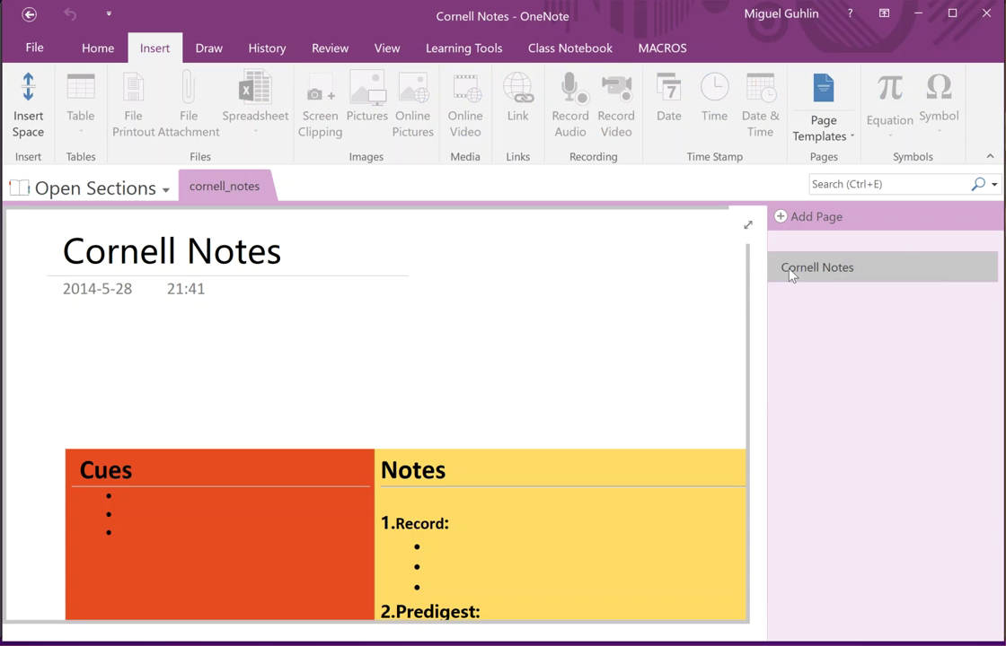
right_click(833, 267)
click(914, 352)
click(150, 187)
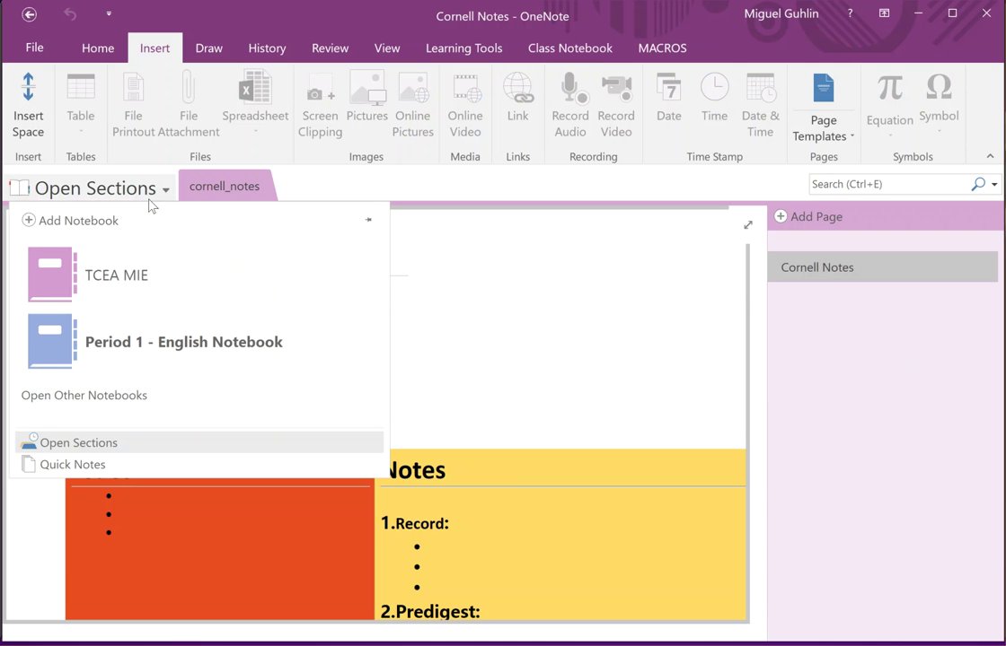
- Paste the Cornell Notes page into TCEA MIE's OneNote Note-Taking Templates group
click(141, 285)
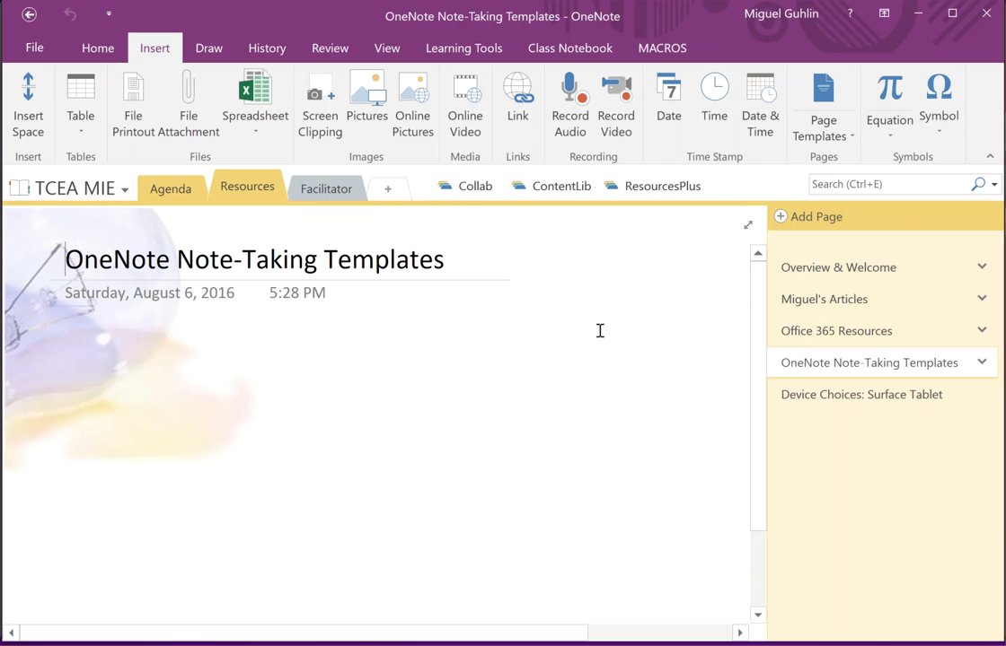
click(984, 363)
right_click(939, 364)
click(976, 474)
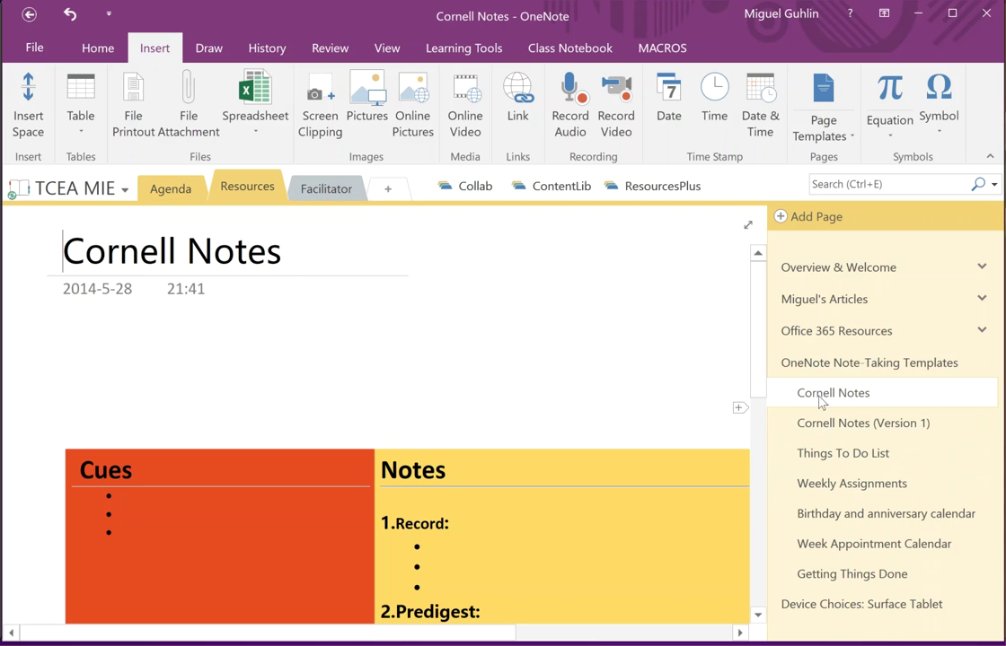
scroll(487, 393, down, 3)
scroll(487, 394, down, 1)
scroll(486, 393, up, 4)
- Delete the duplicate pasted Cornell Notes page
click(860, 400)
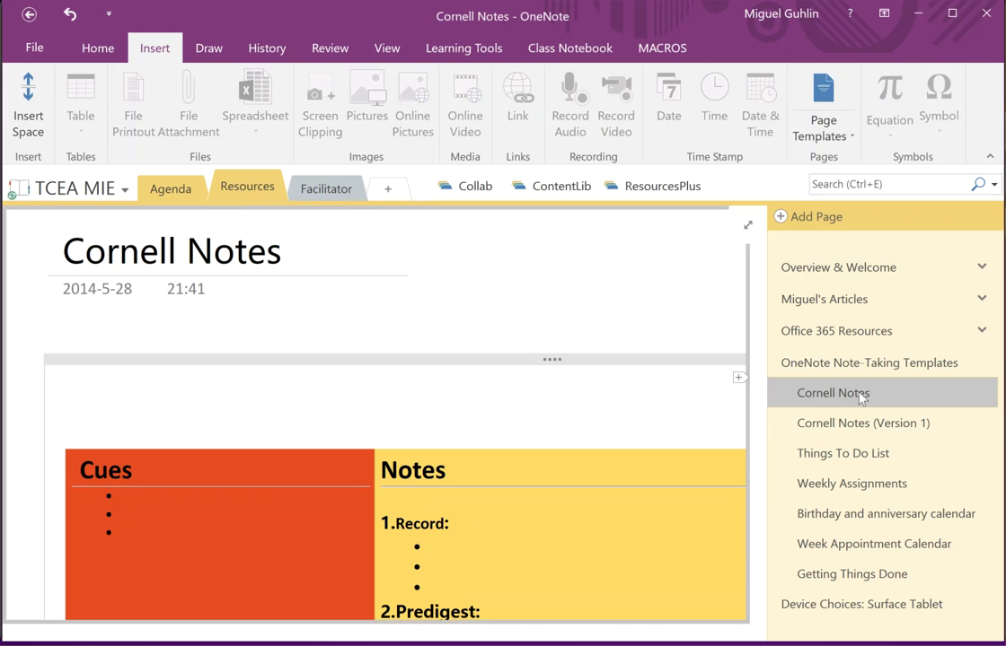
right_click(861, 395)
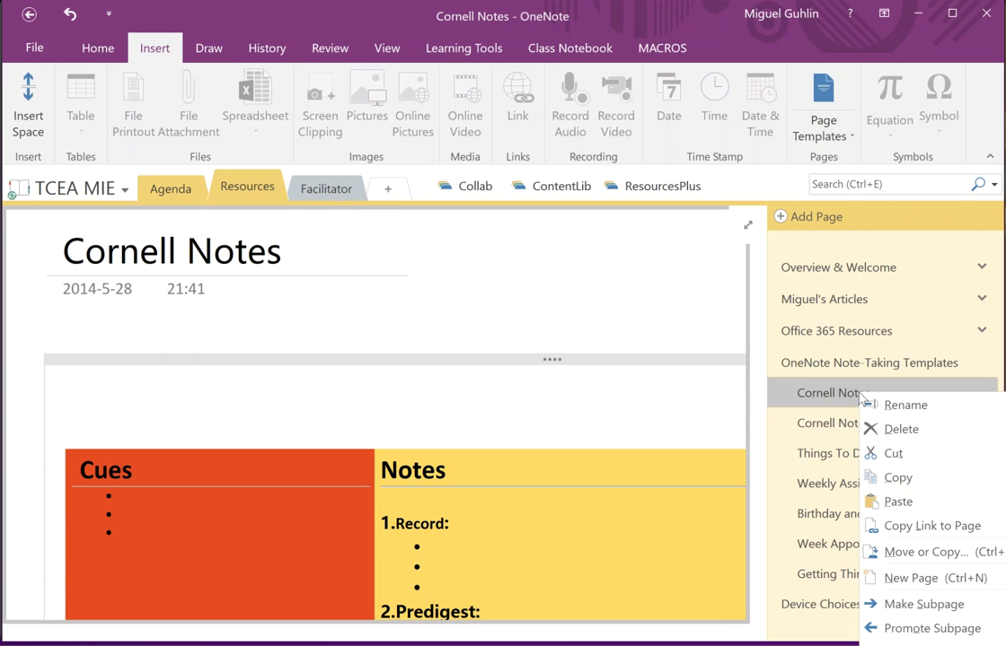
click(893, 427)
- View Cornell Notes (Version 1) in Period 1 - English Notebook, then minimize OneNote
click(77, 188)
click(184, 344)
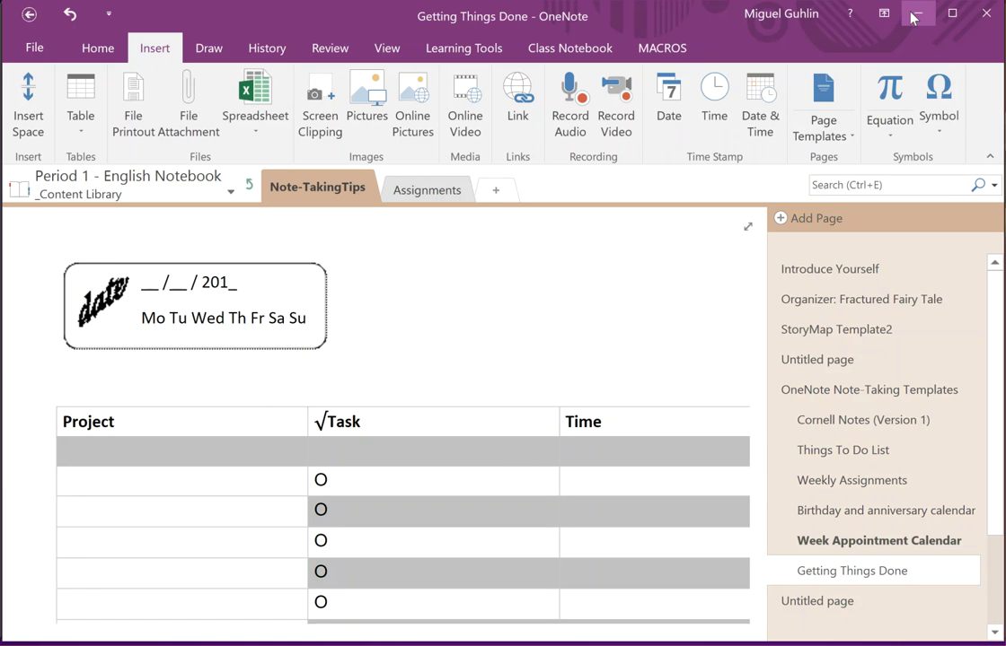
click(862, 389)
click(835, 419)
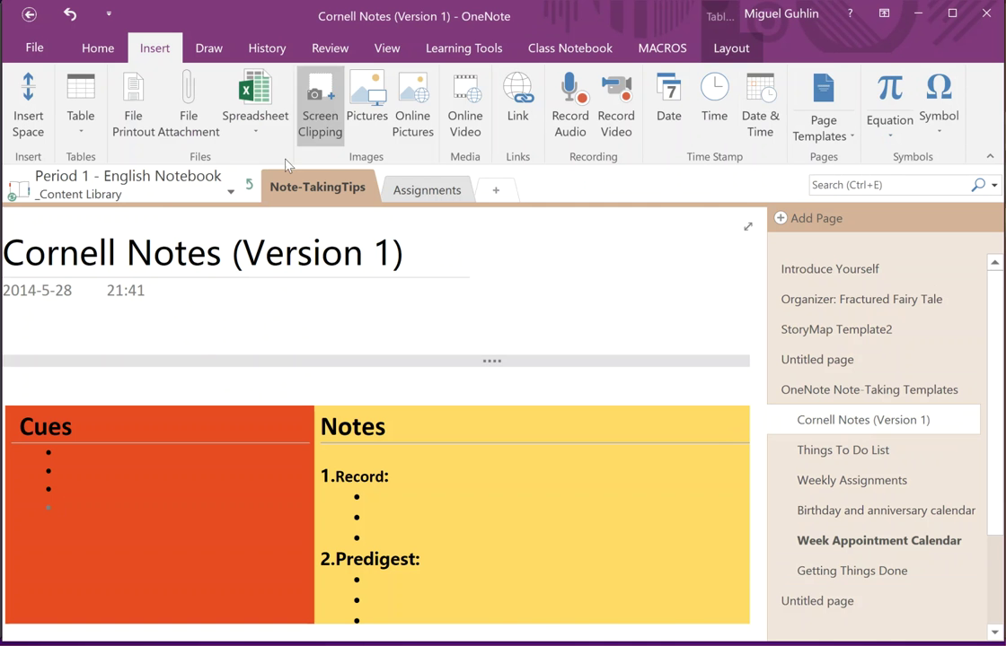
click(920, 14)
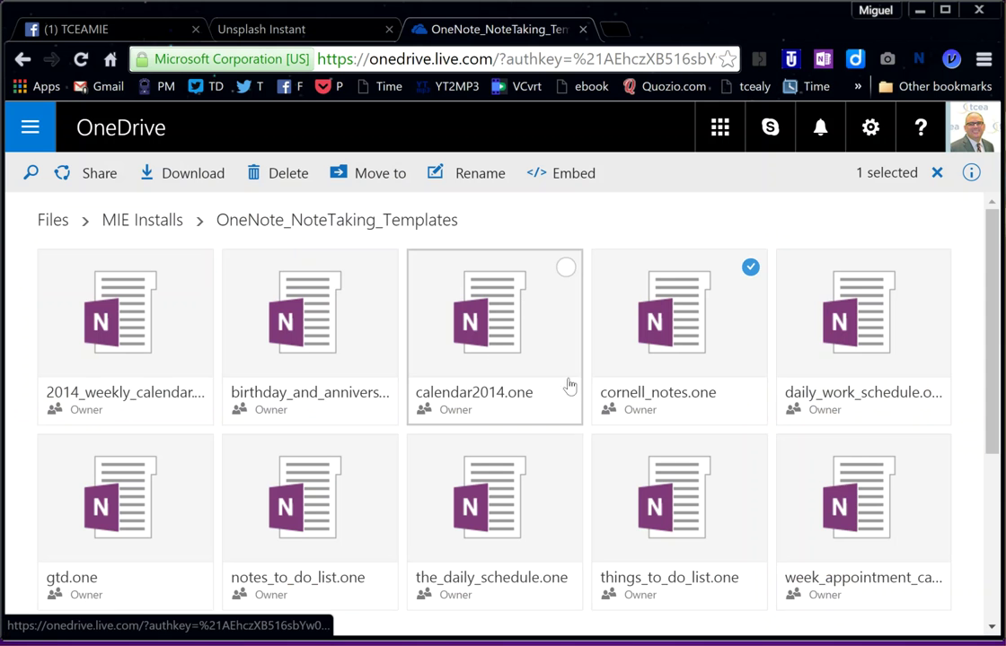
- Download notes_to_do_list.one from OneDrive and open it in OneNote
scroll(566, 386, down, 3)
click(491, 328)
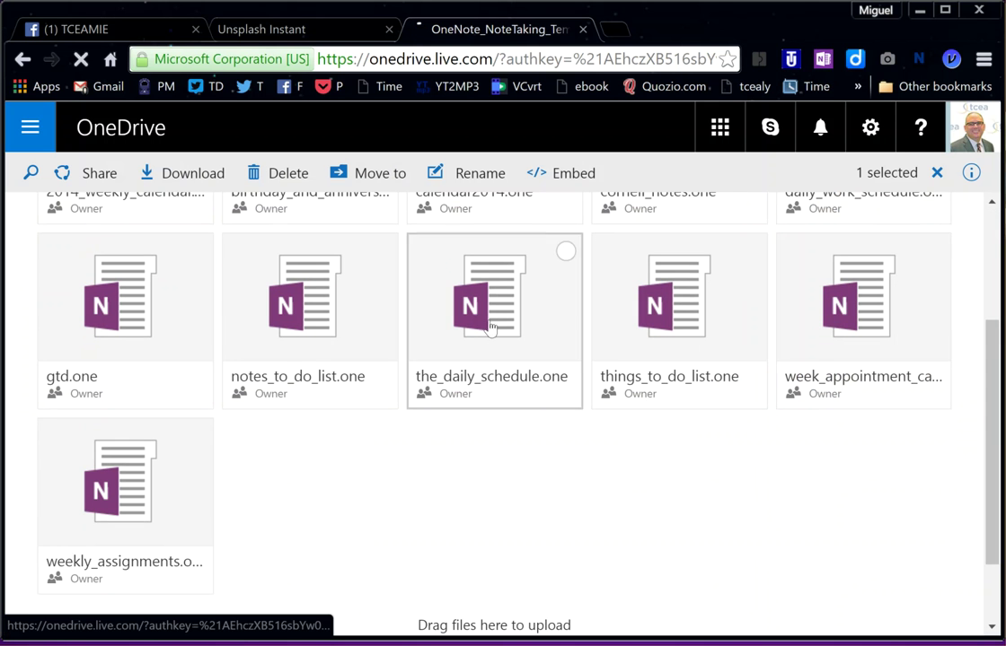
click(278, 325)
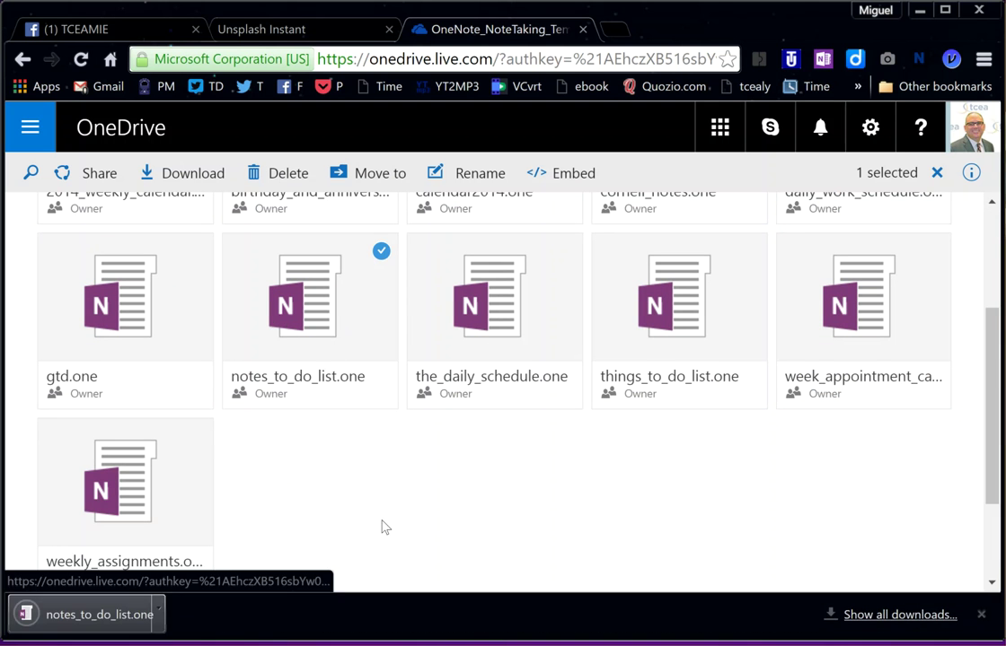
click(184, 609)
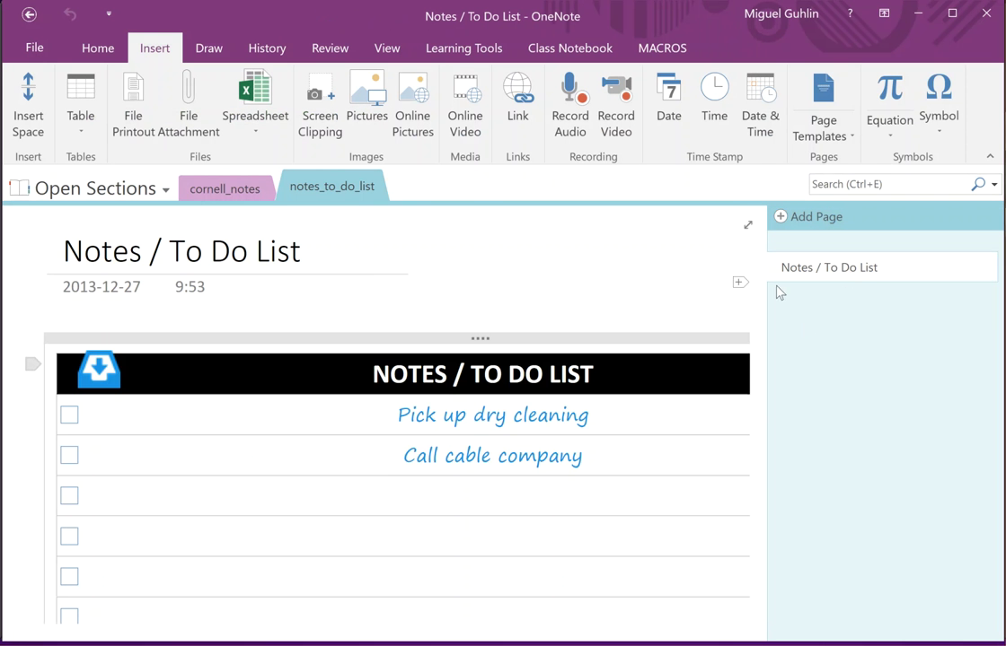
scroll(468, 437, down, 3)
scroll(480, 431, up, 3)
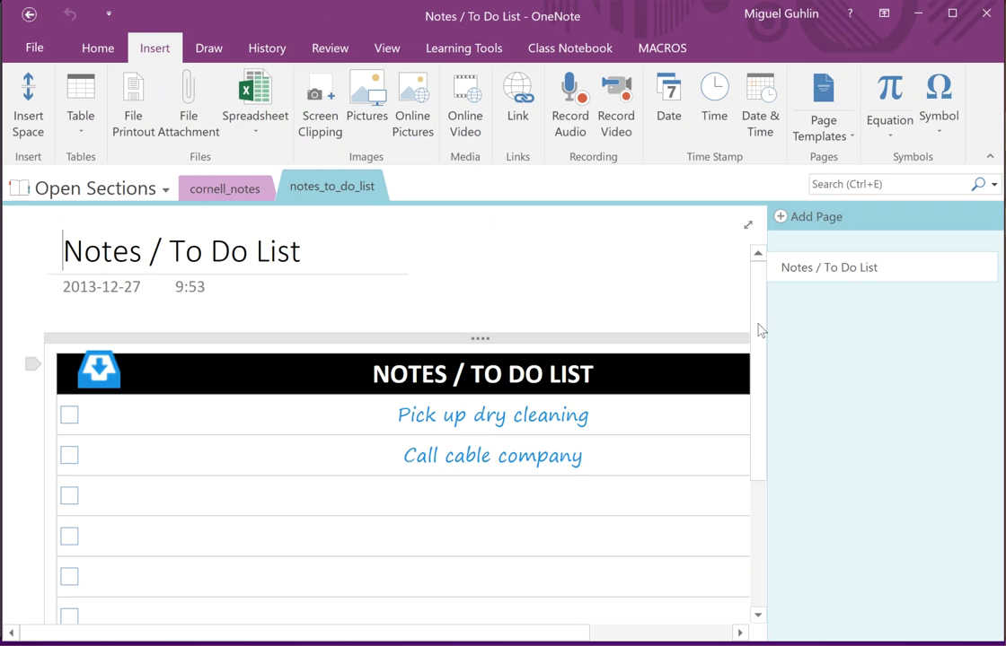
- Copy the Notes / To Do List page into TCEA MIE's OneNote Note-Taking Templates group
right_click(846, 271)
click(883, 355)
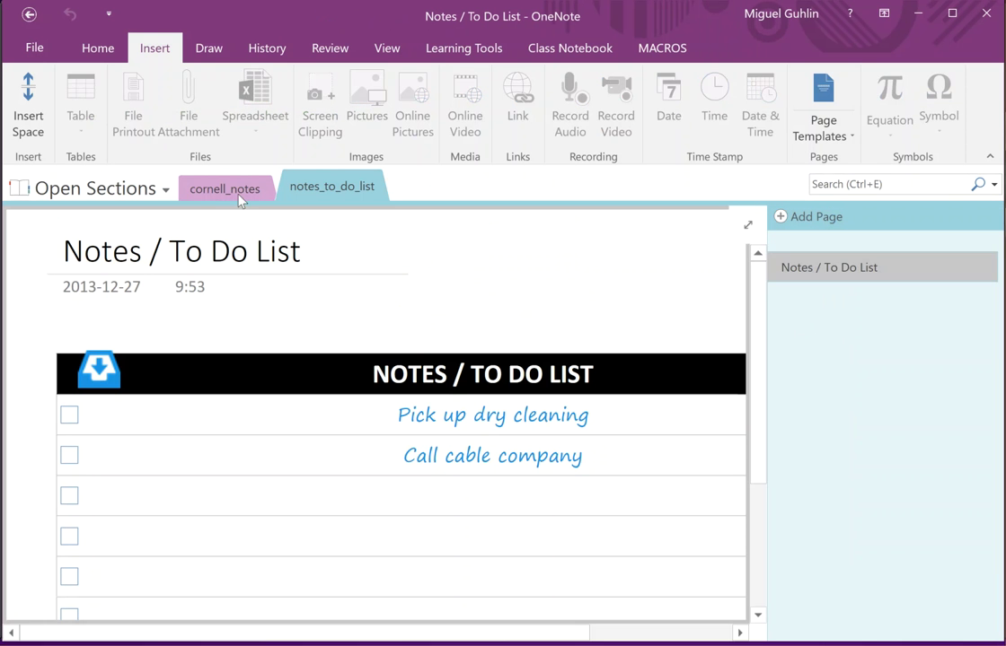
click(97, 188)
click(121, 276)
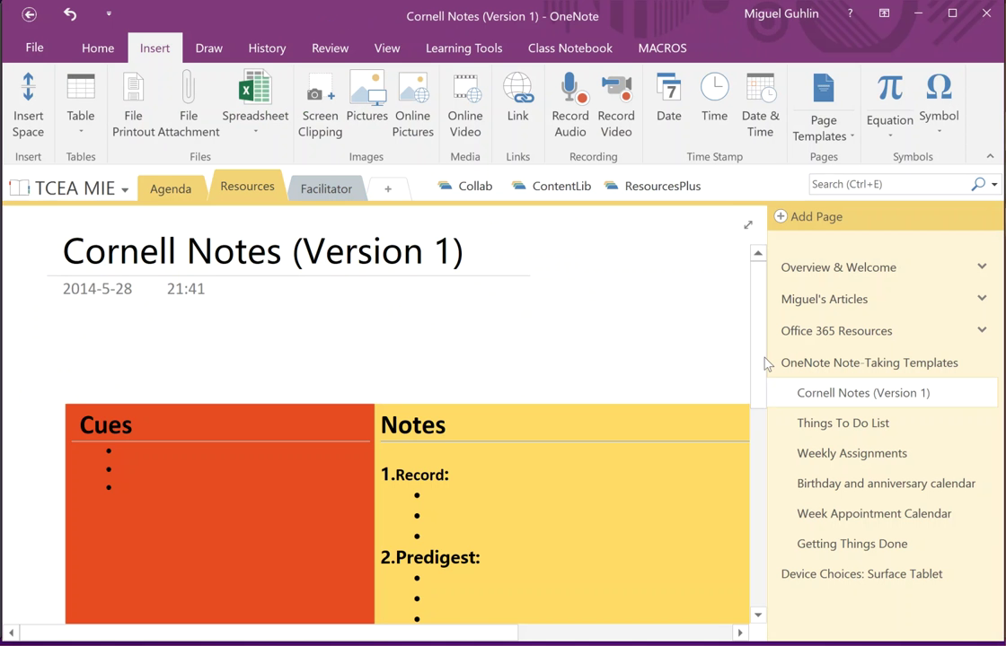
click(819, 363)
right_click(853, 366)
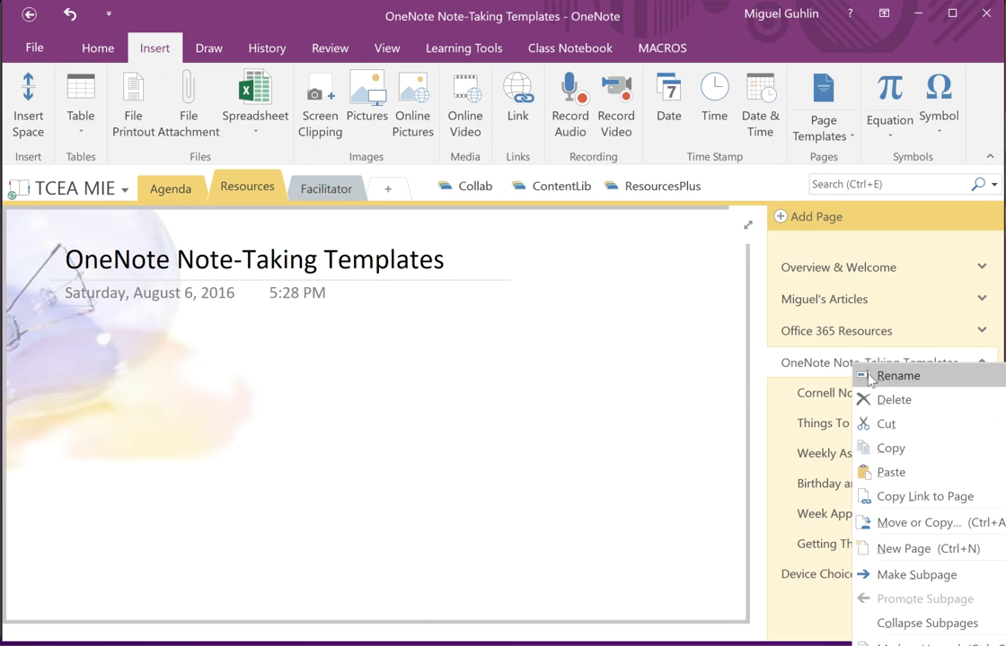
click(931, 474)
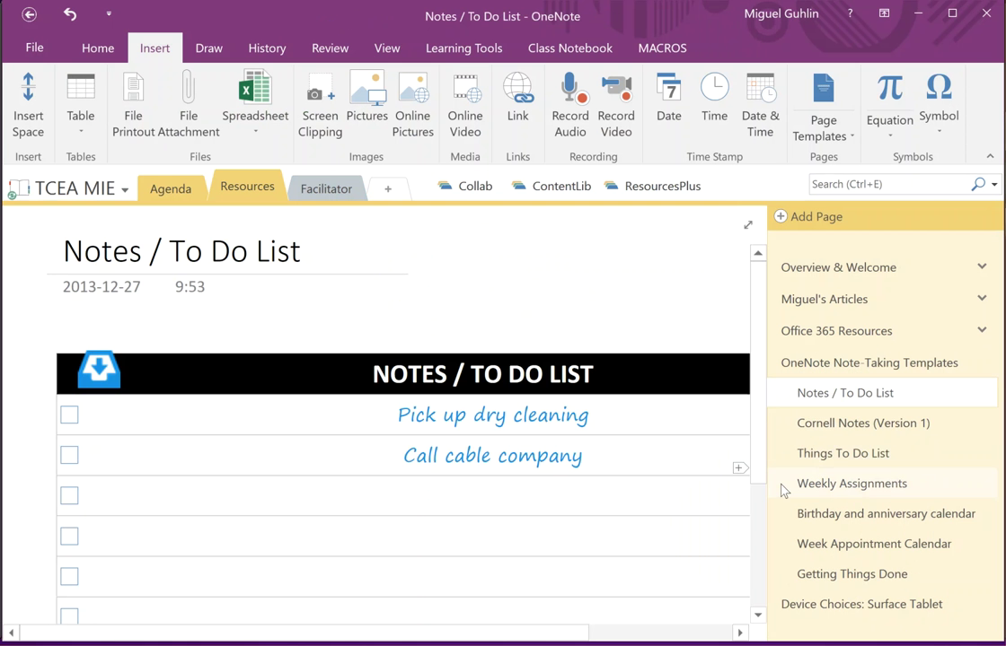
- Check the pasted page sits above Cornell Notes (Version 1) and reopen the notebook list
scroll(349, 394, down, 2)
scroll(349, 394, down, 3)
scroll(348, 395, up, 5)
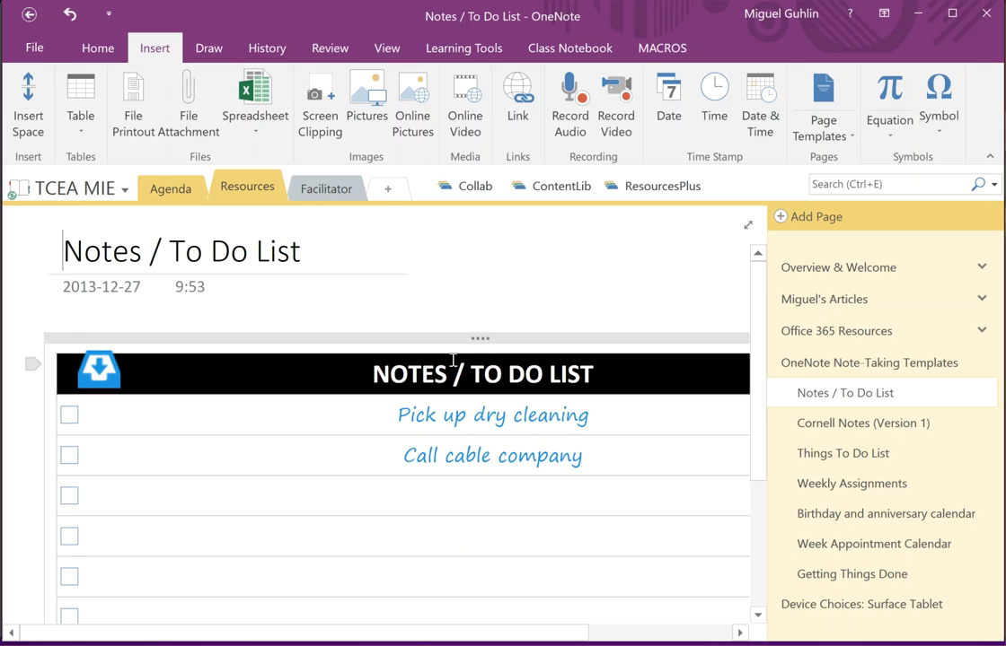
click(123, 190)
click(122, 191)
click(122, 191)
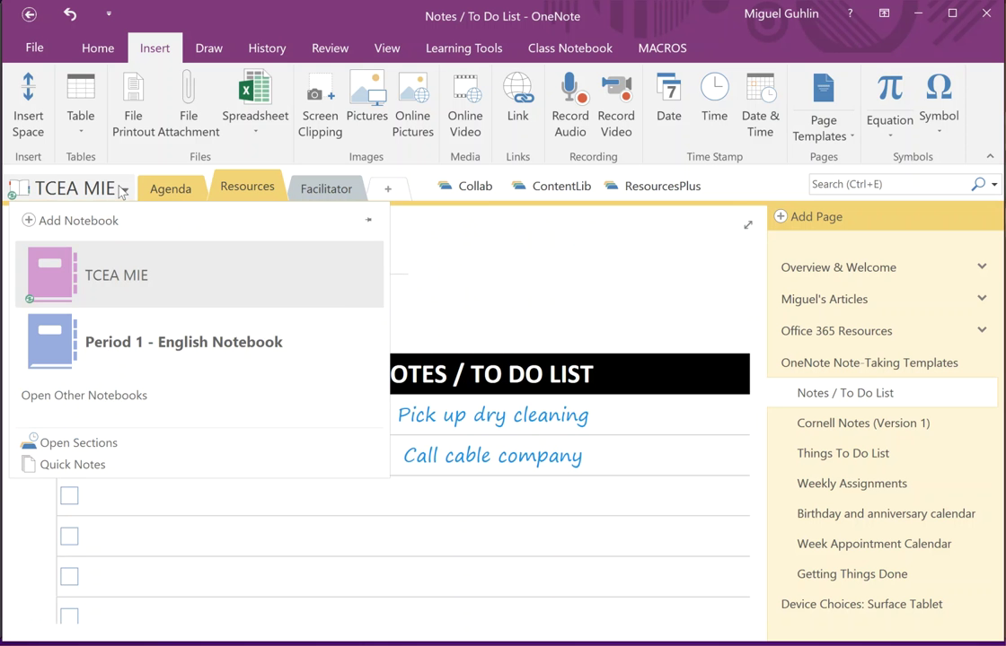
- Select Cornell Notes (Version 1) in Period 1 - English Notebook's _Content Library and show Class Notebook tools
click(265, 345)
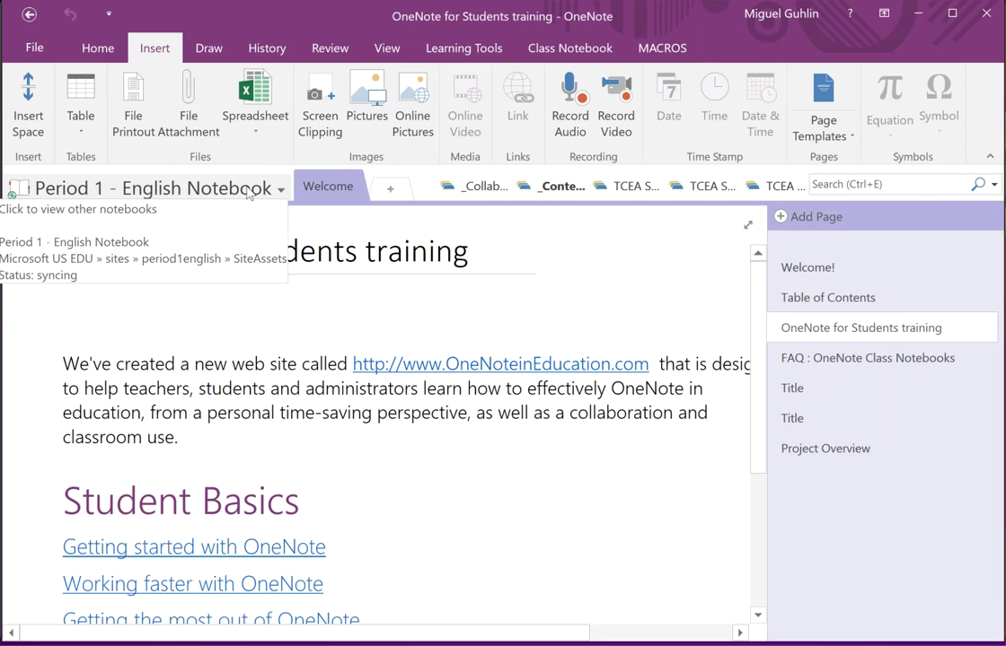
click(476, 187)
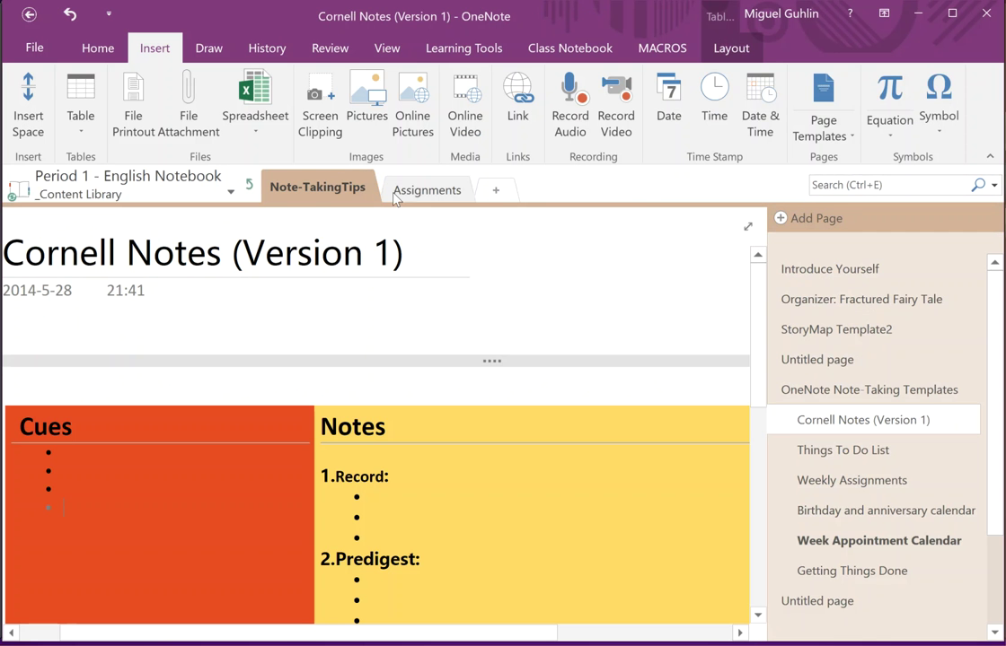
click(249, 184)
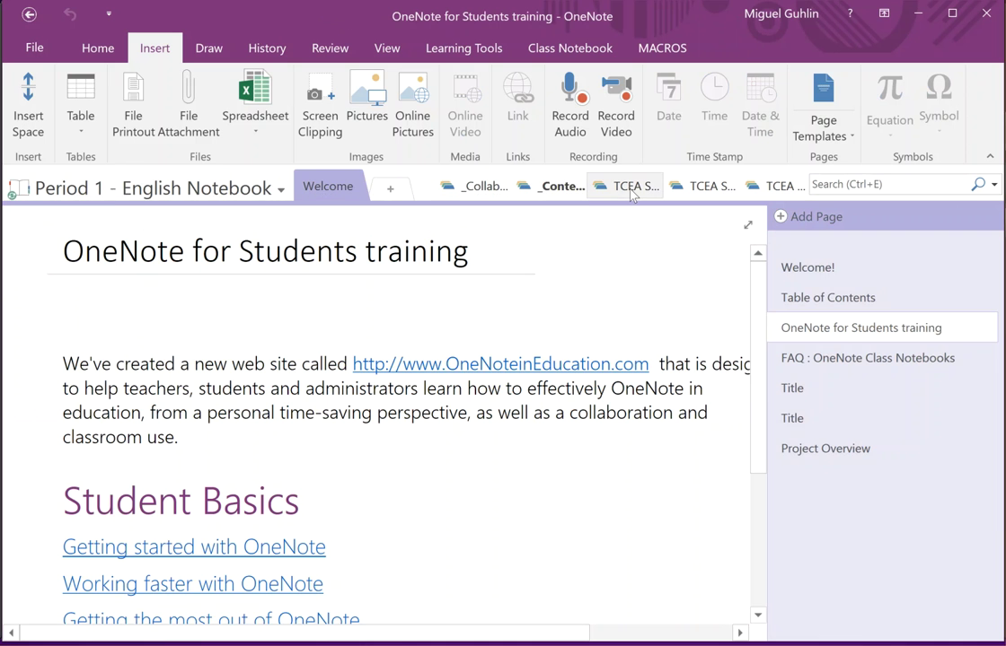
click(565, 189)
click(848, 427)
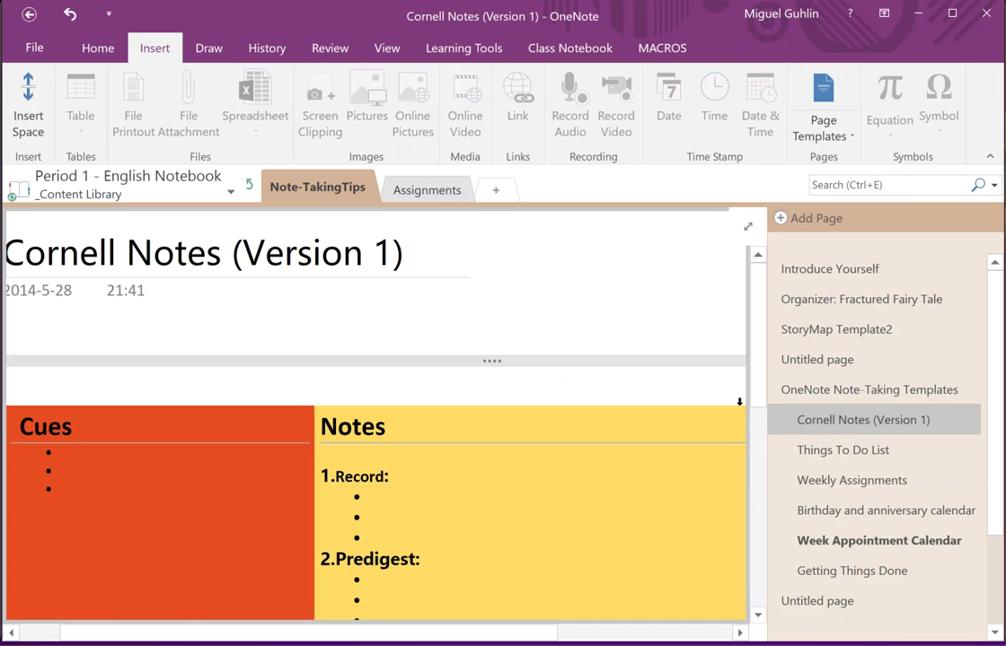
click(572, 47)
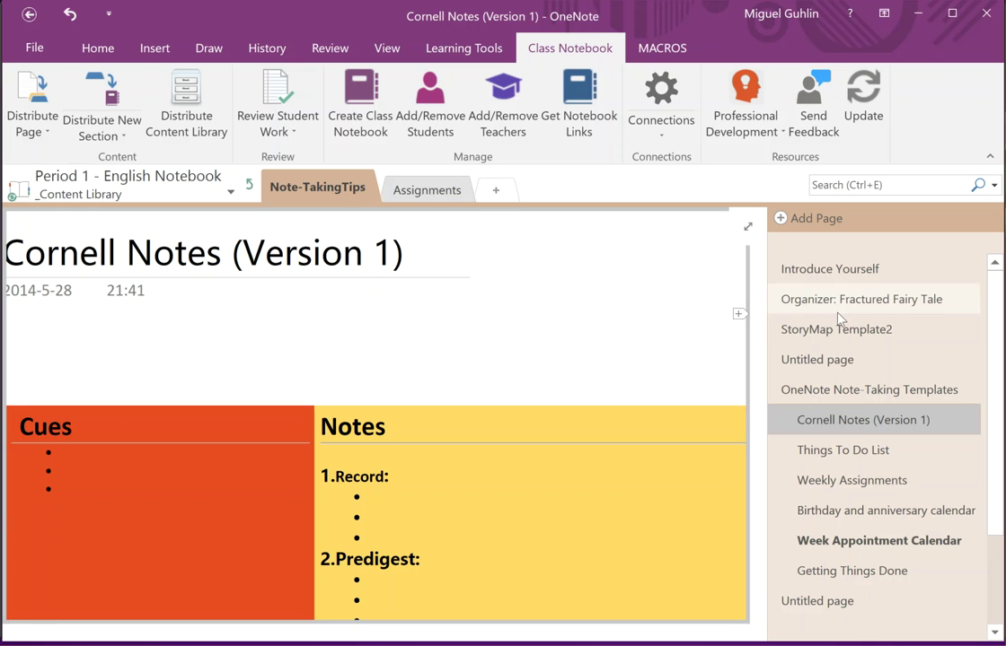
- Distribute the Cornell Notes (Version 1) page to every student's Handouts section
right_click(860, 425)
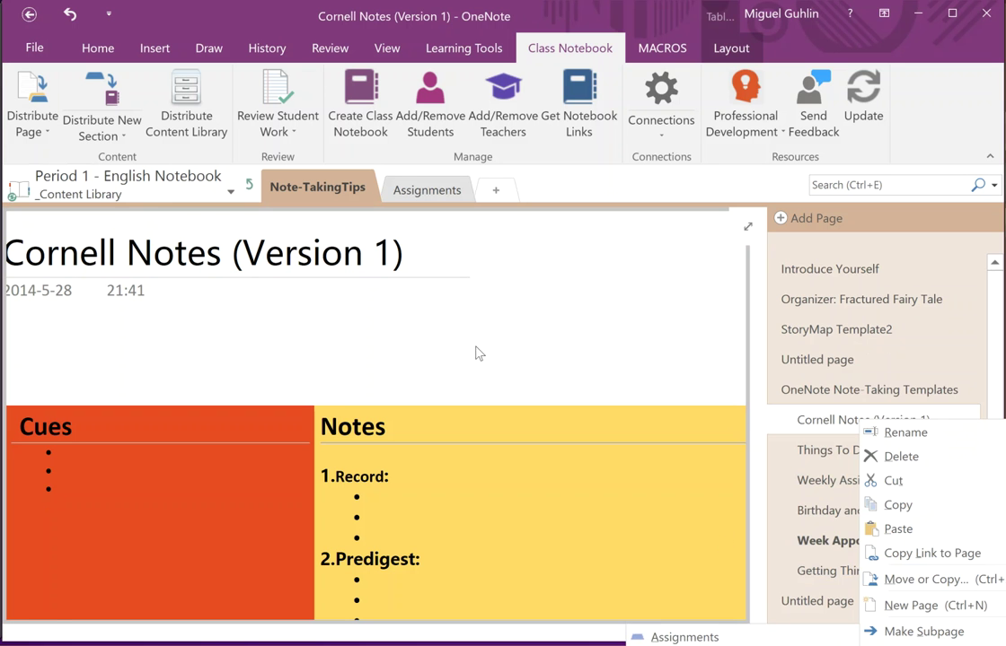
click(671, 370)
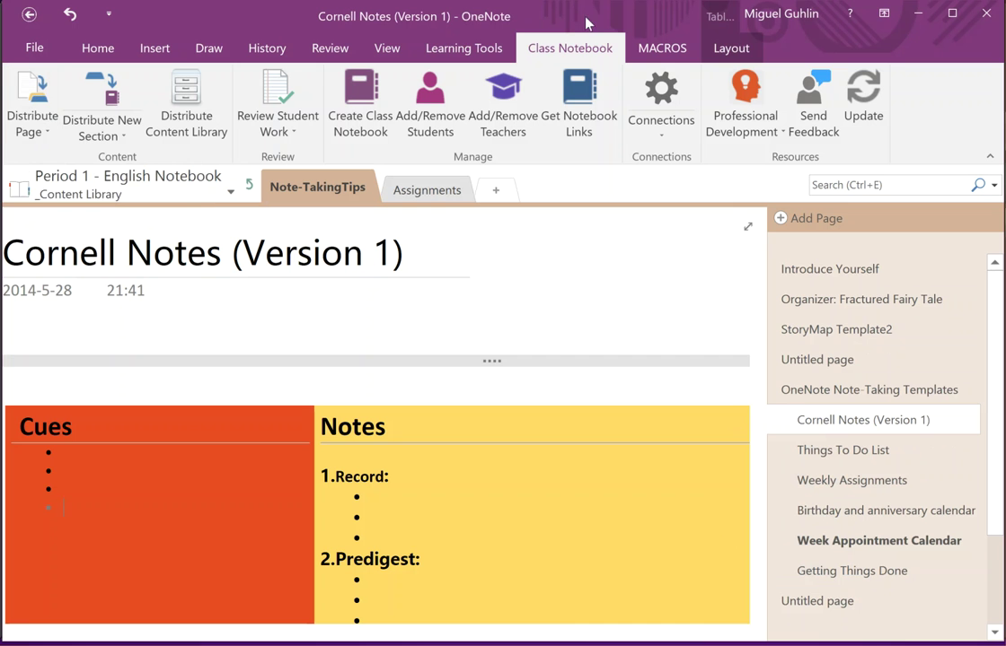
click(35, 126)
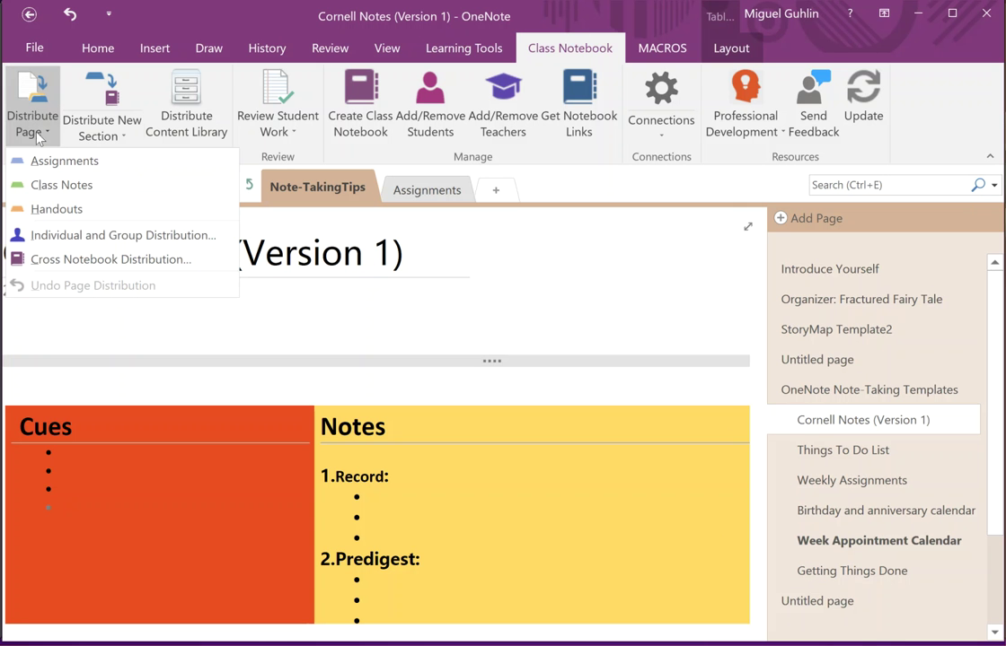
click(56, 209)
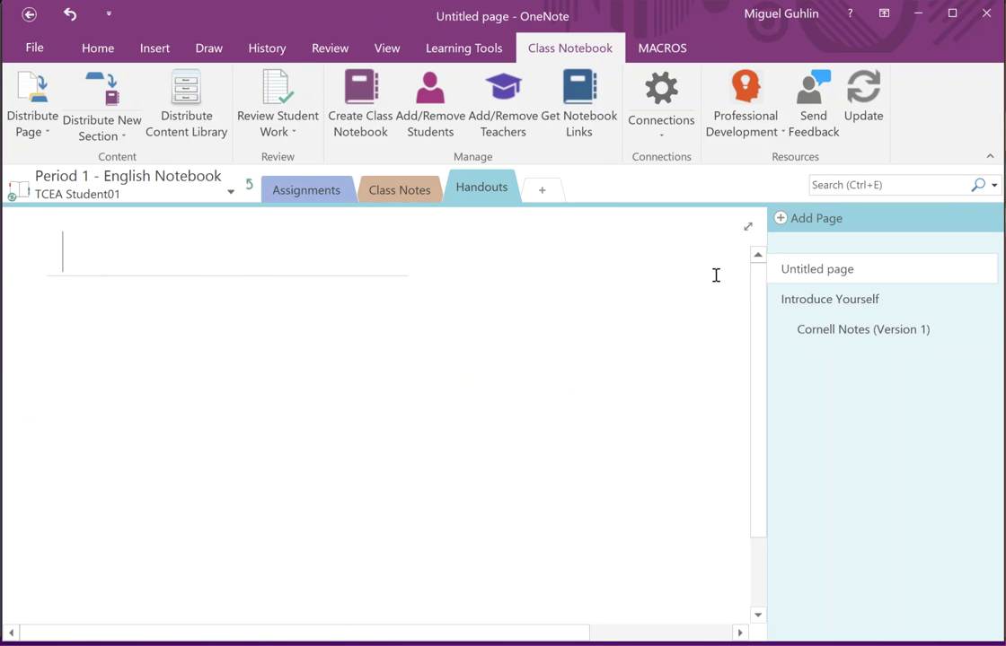
- Retitle the student's Handouts copy of Cornell Notes (Version 1) to 'MyNotes - Cell Division'
click(832, 334)
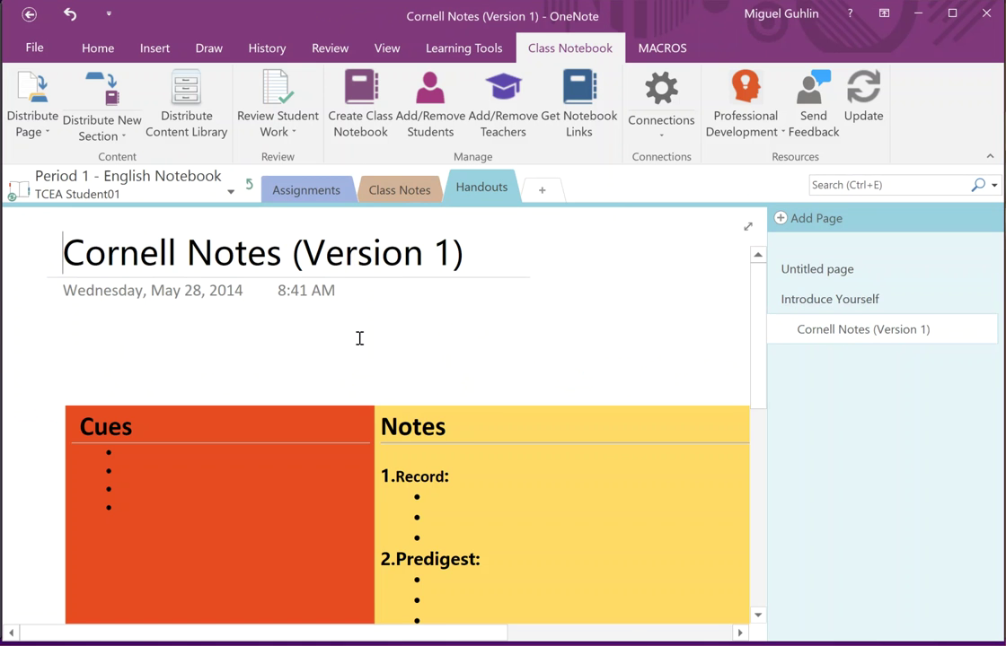
click(466, 257)
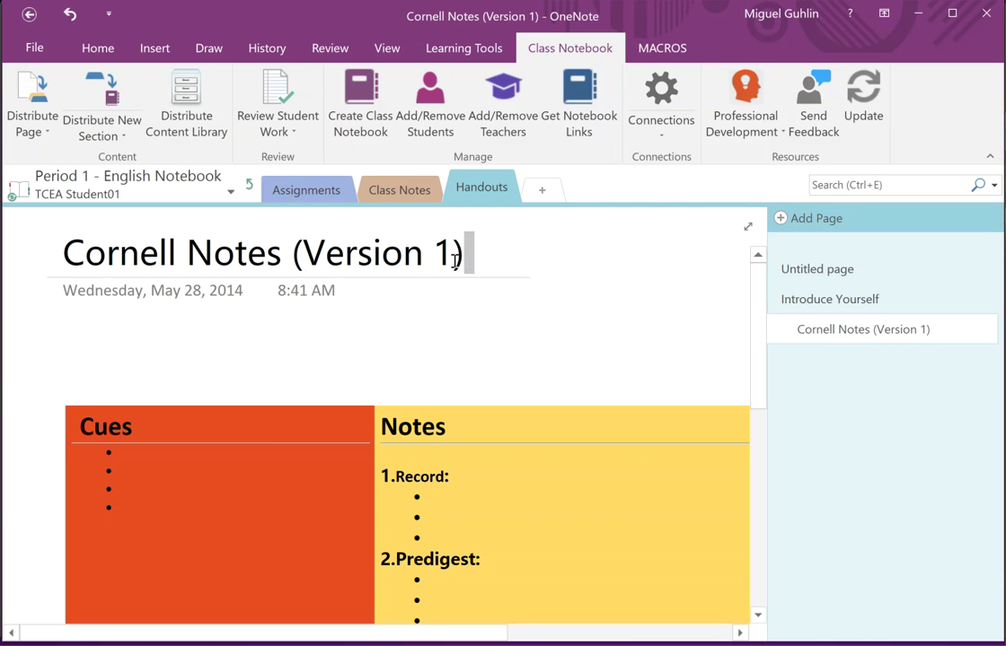
drag(465, 257, 65, 255)
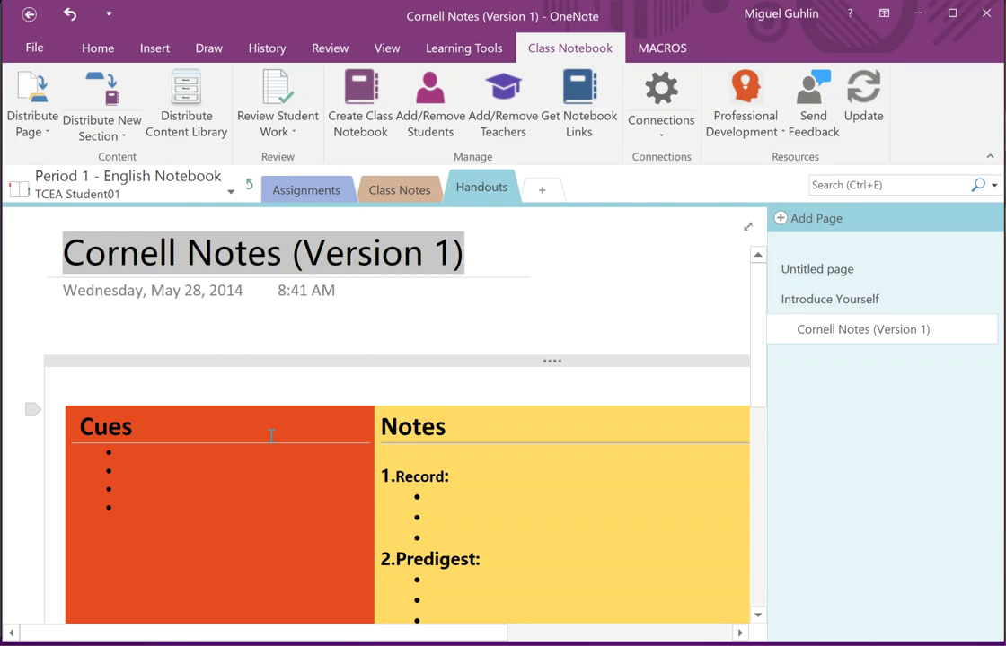
text(Mynotes)
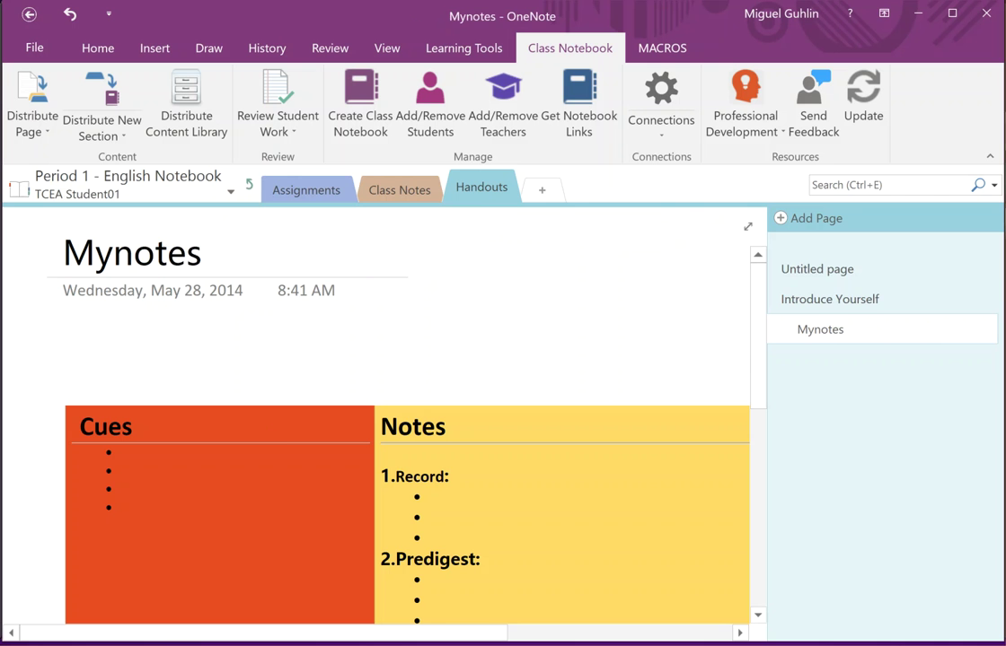
key(BackSpace)
key(BackSpace)
key(BackSpace)
key(BackSpace)
key(BackSpace)
text(Notes - )
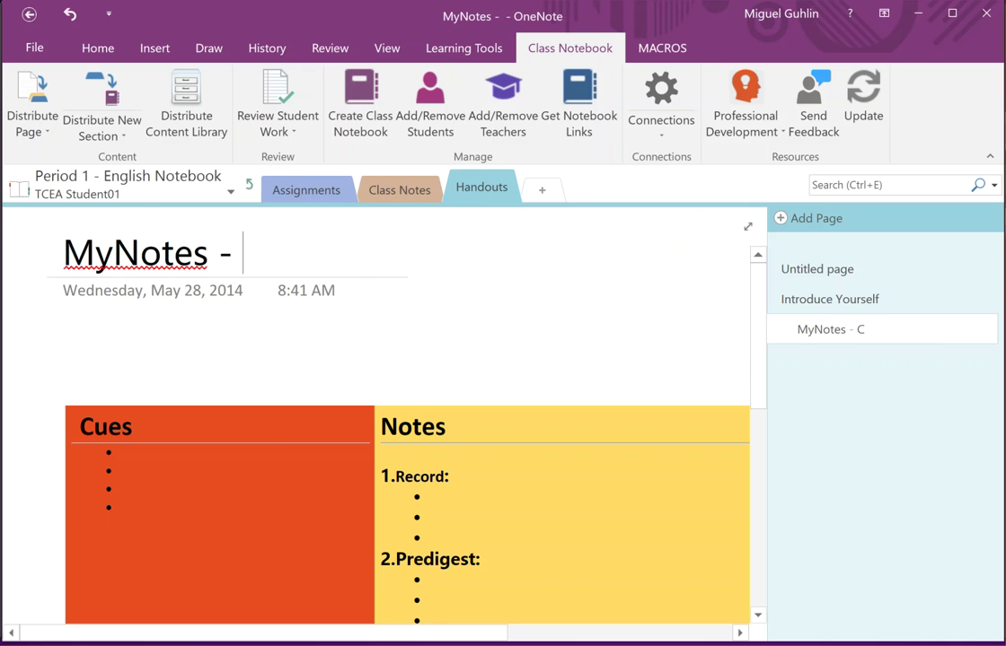
text(Cell Division)
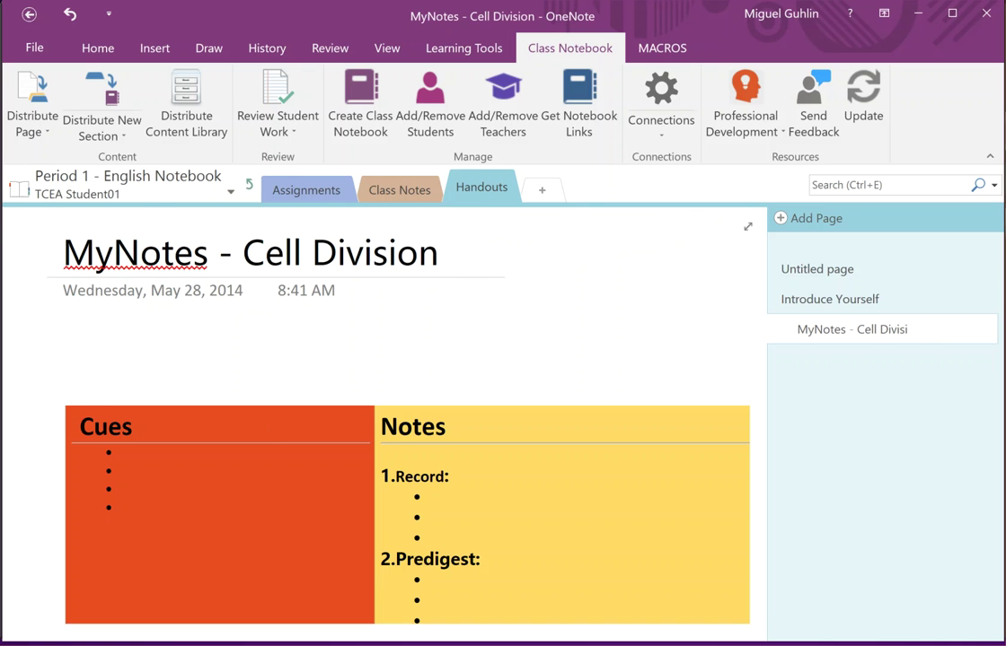
scroll(343, 455, down, 1)
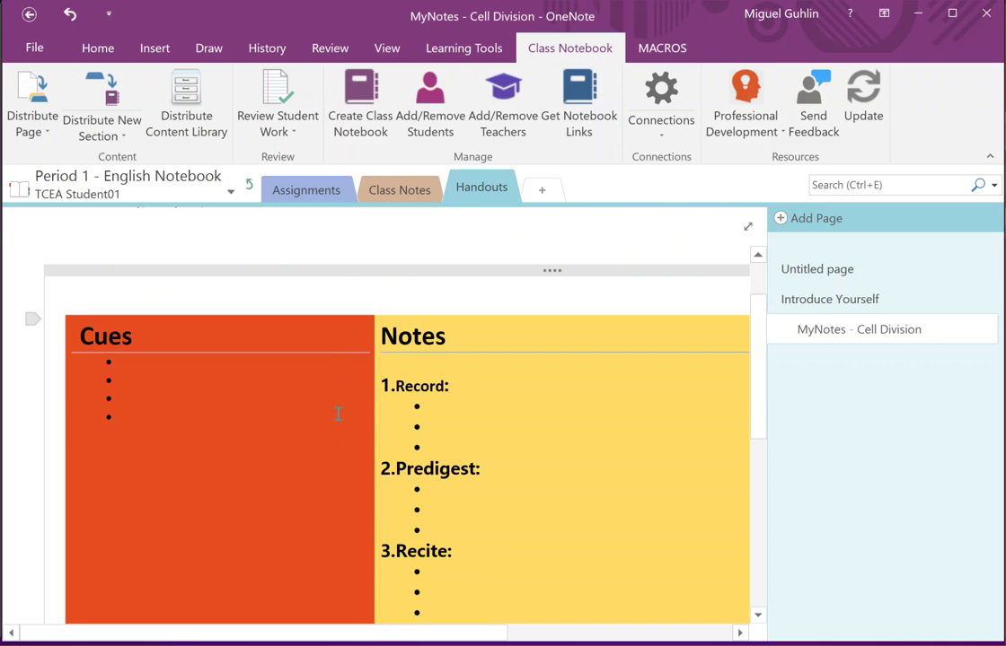
scroll(369, 408, down, 2)
scroll(364, 404, up, 3)
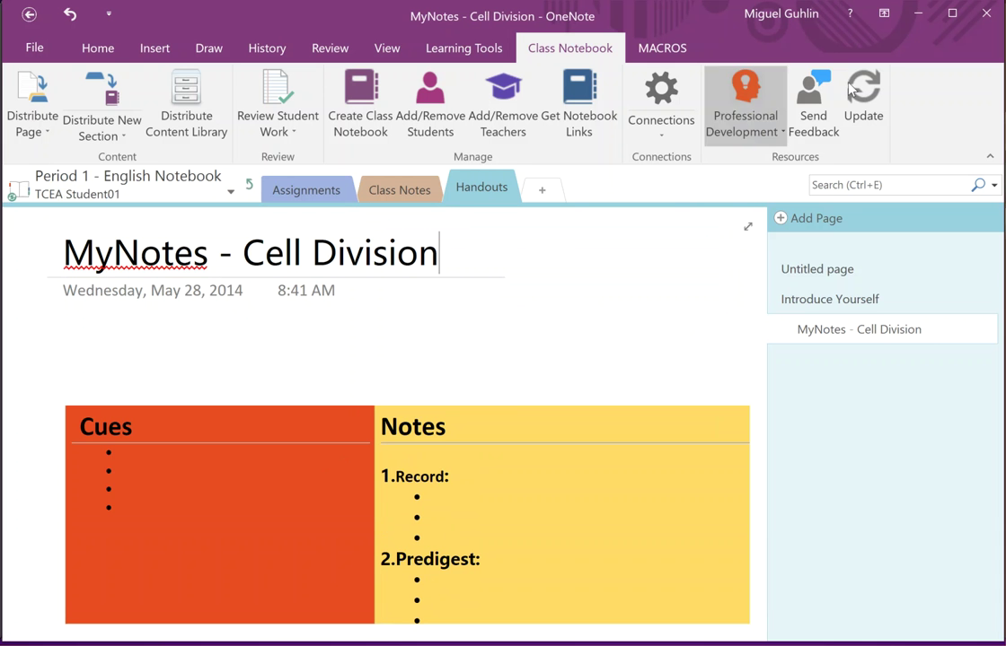
click(918, 14)
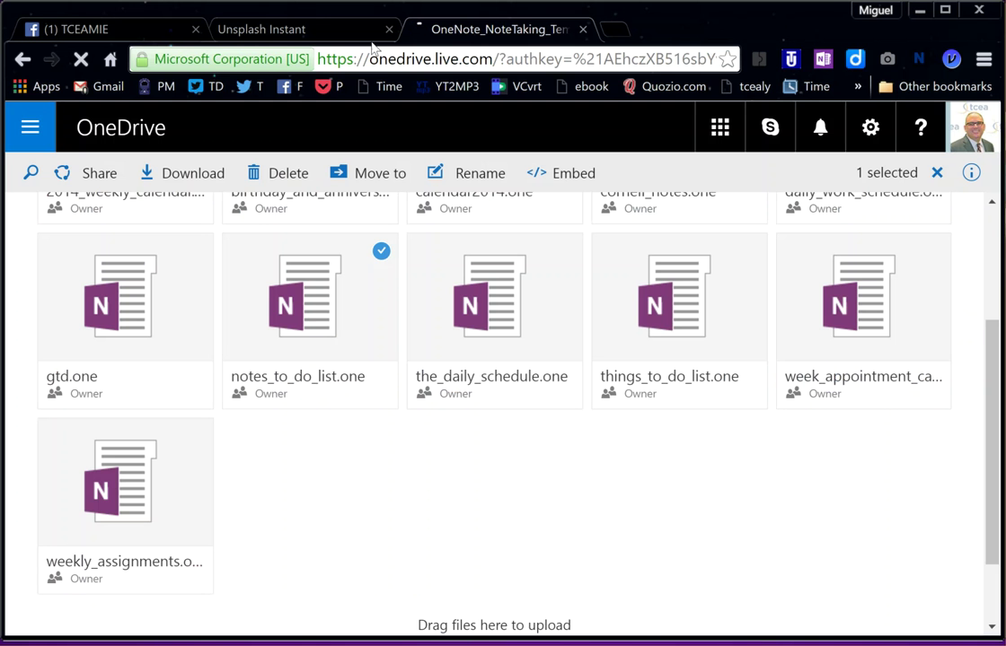
- Switch to the Facebook group tab in Chrome
click(128, 31)
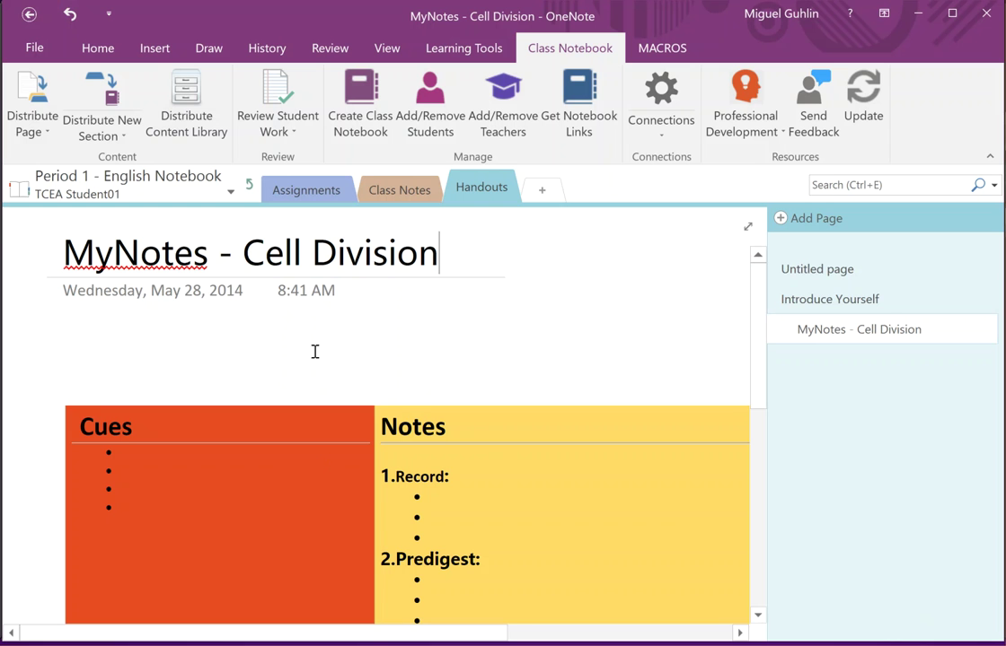
click(857, 341)
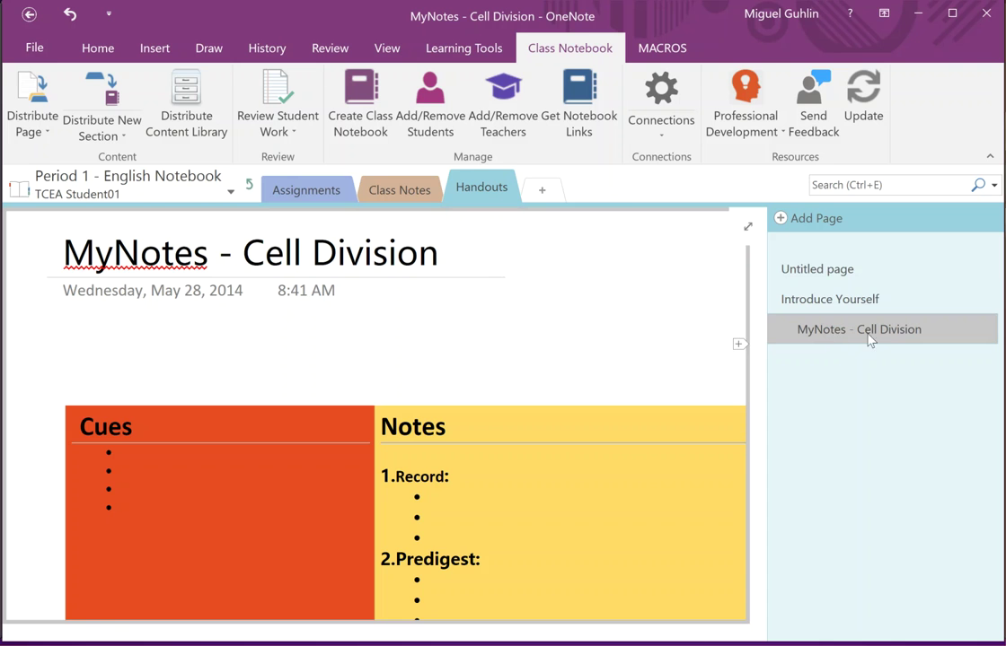
click(32, 50)
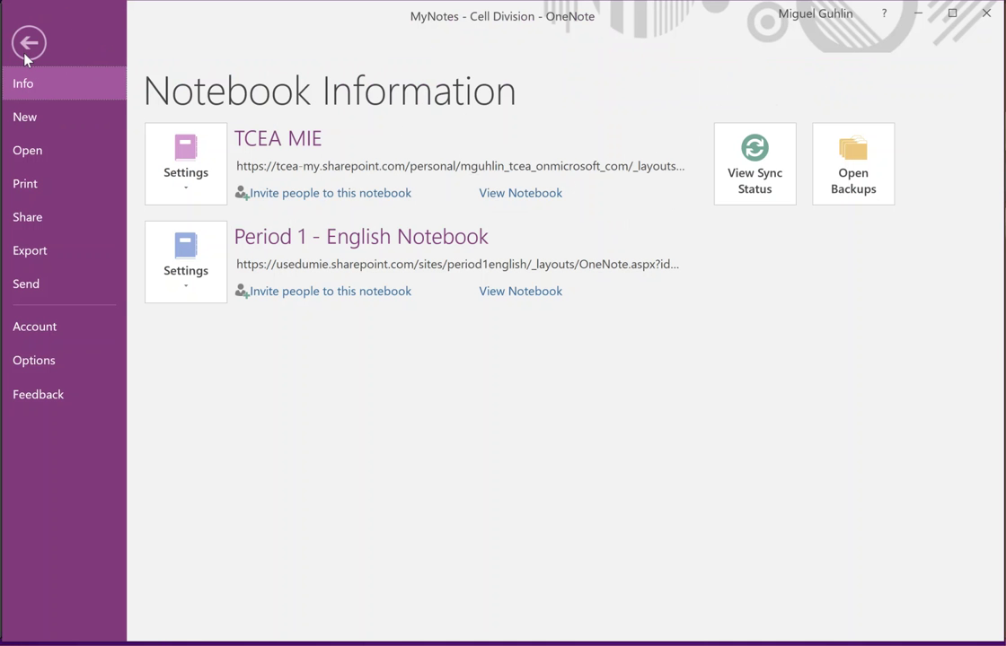
click(36, 249)
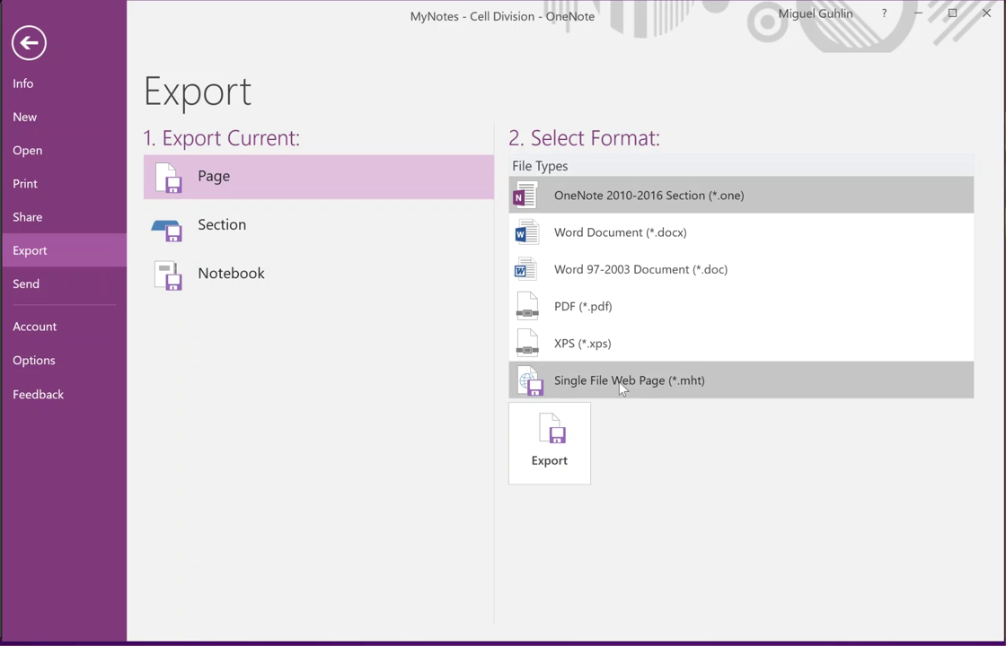
click(619, 235)
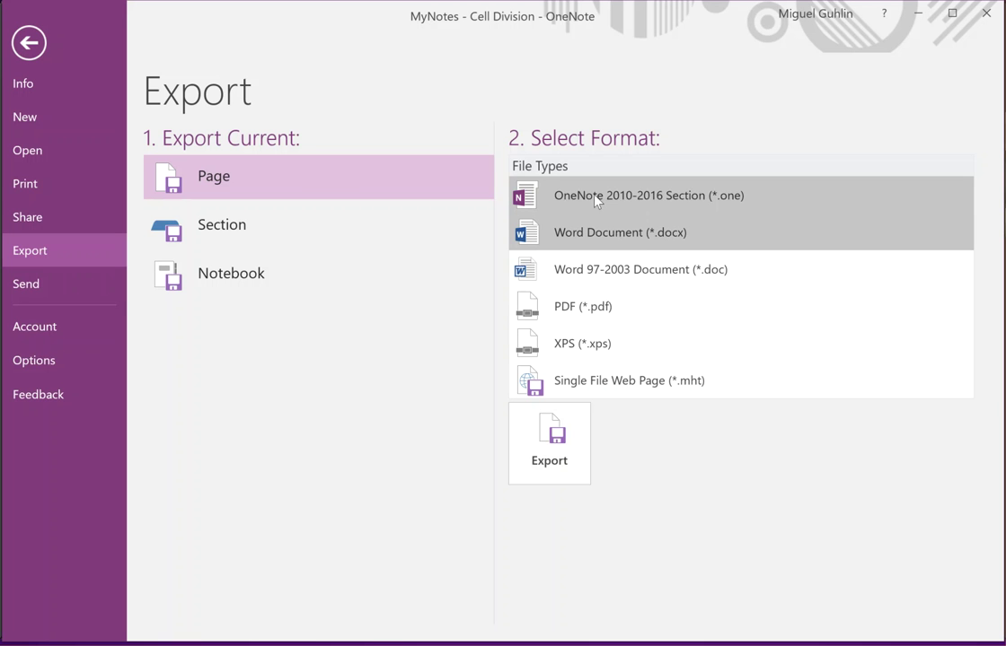
click(608, 199)
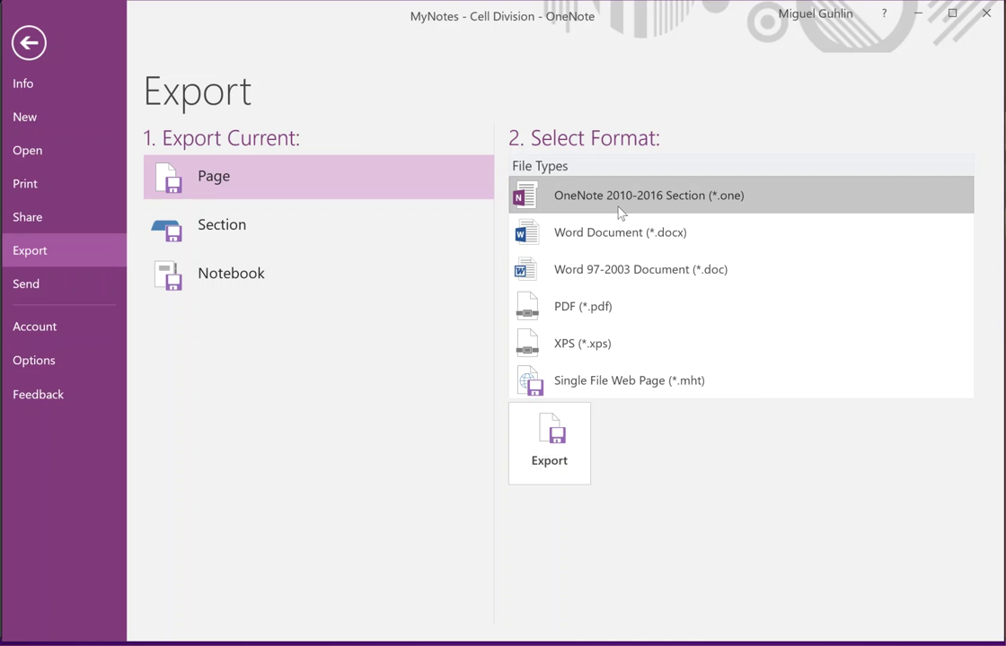
click(29, 42)
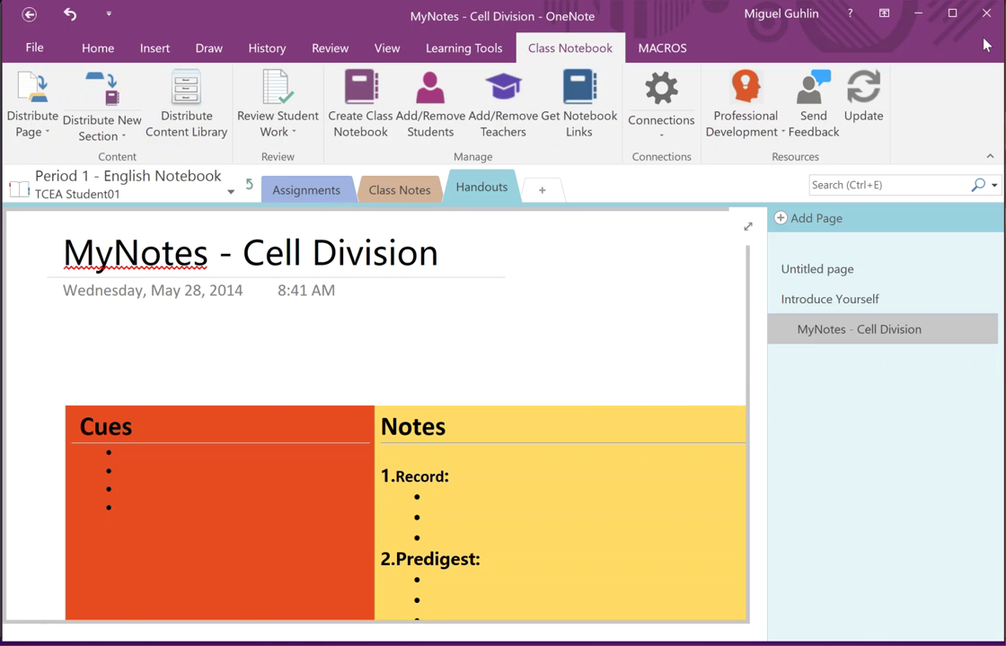
click(917, 14)
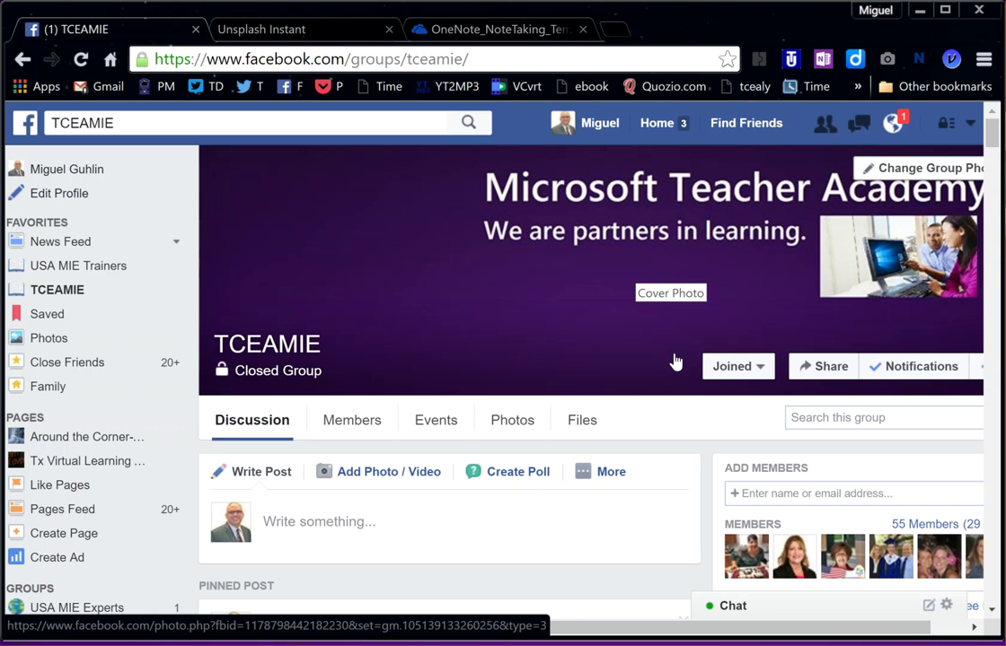
- Return to the TCEAMIE Facebook group tab and scroll to its pinned welcome post
click(319, 37)
click(115, 31)
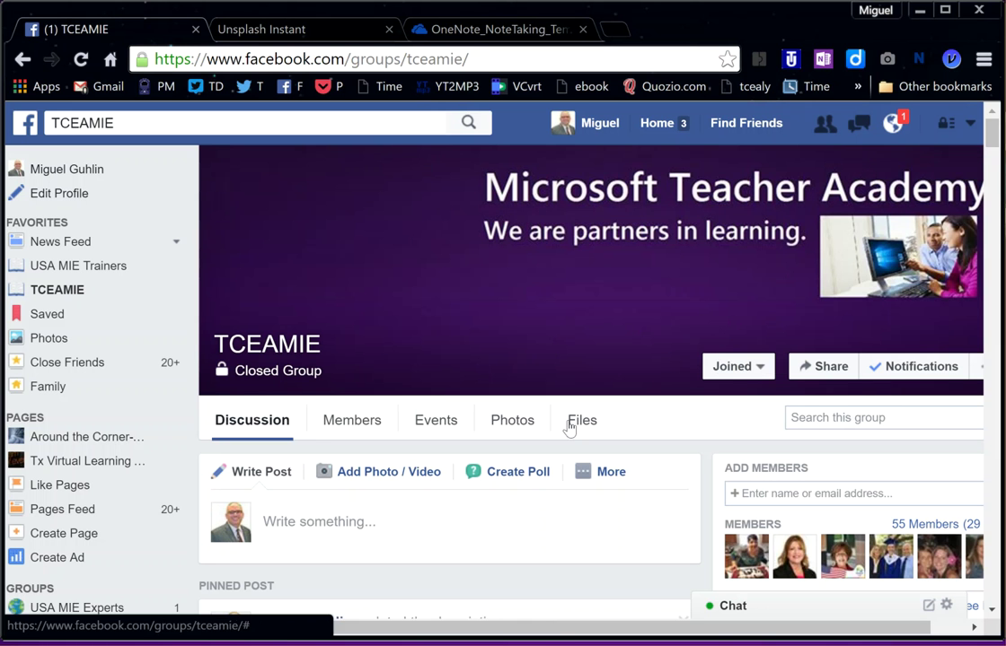
scroll(476, 314, down, 1)
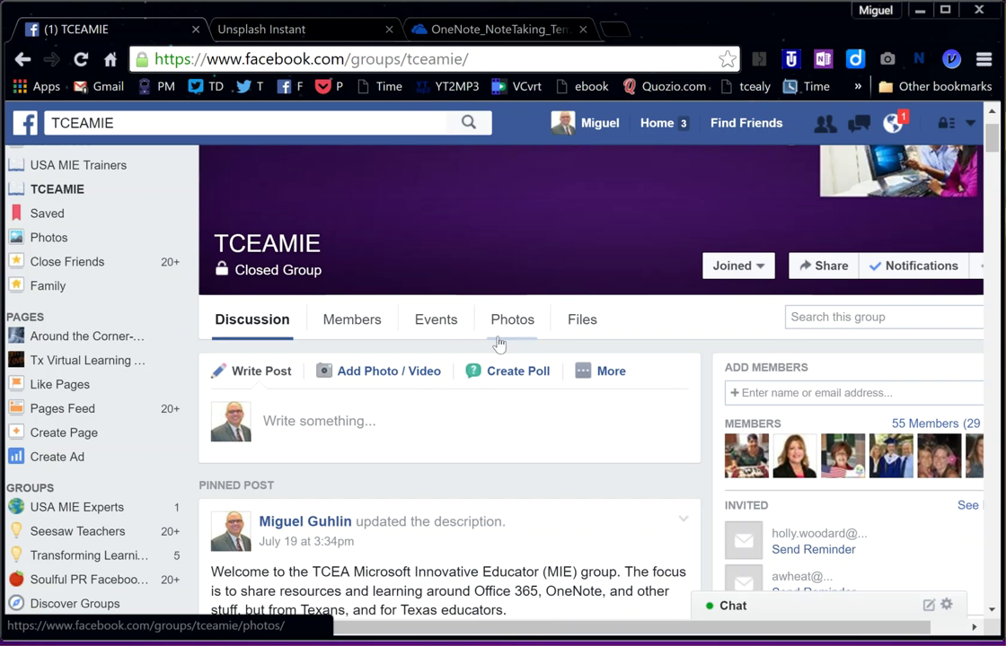